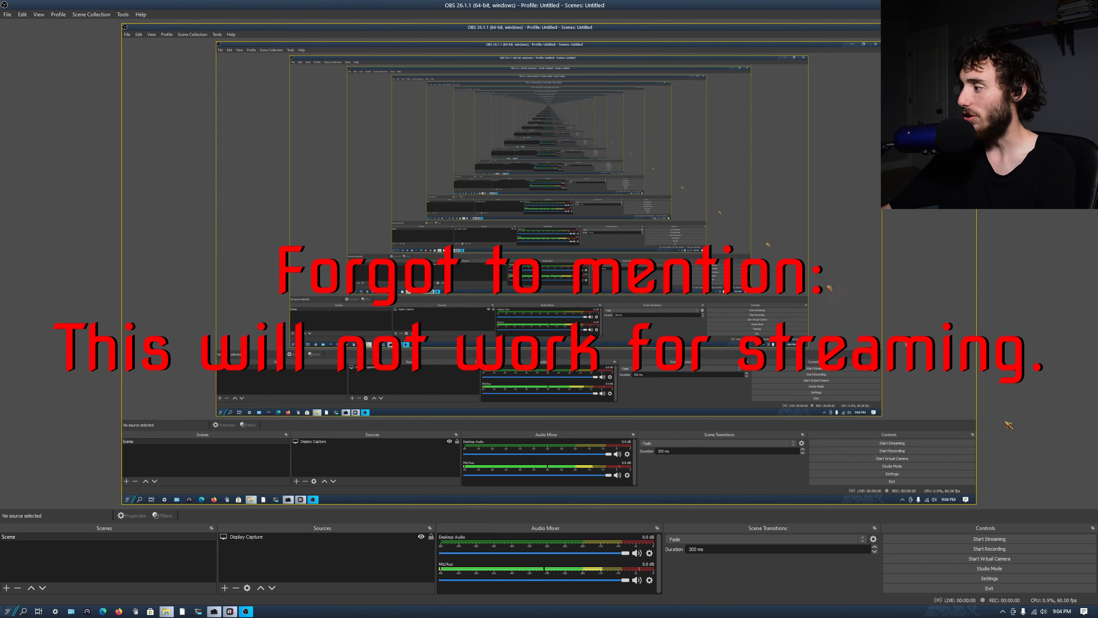
pyautogui.click(1006, 551)
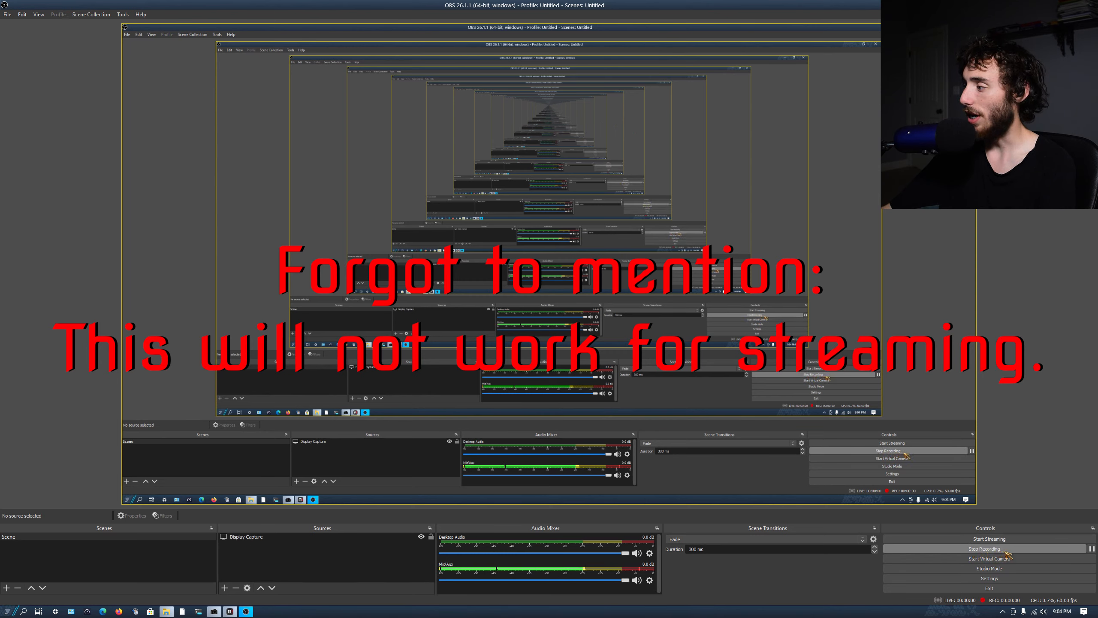
pyautogui.click(994, 549)
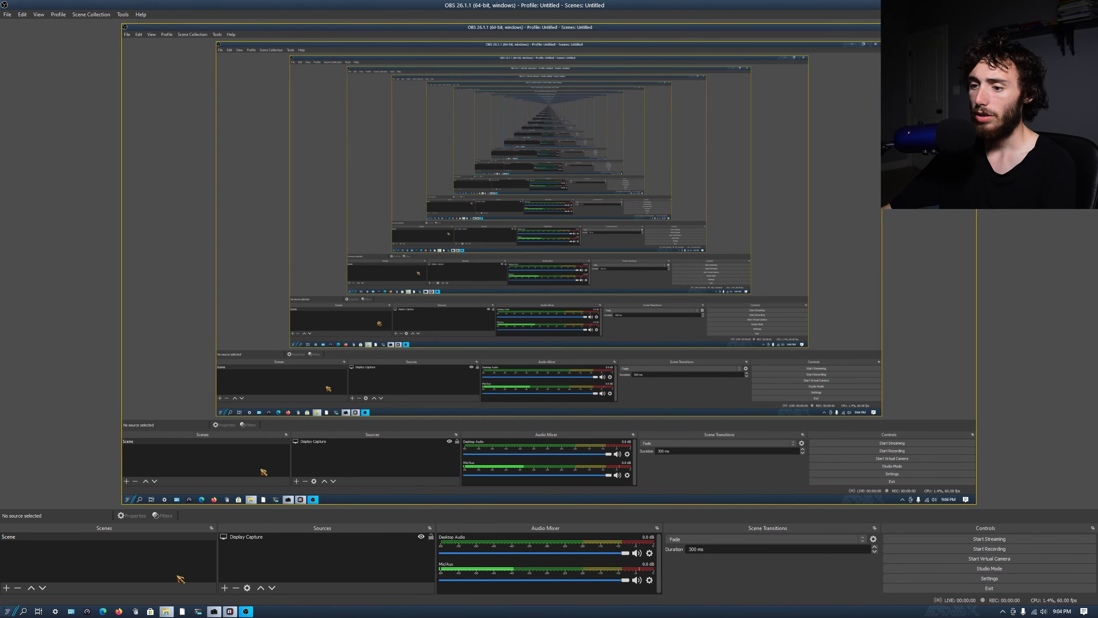
pyautogui.click(167, 611)
pyautogui.click(212, 575)
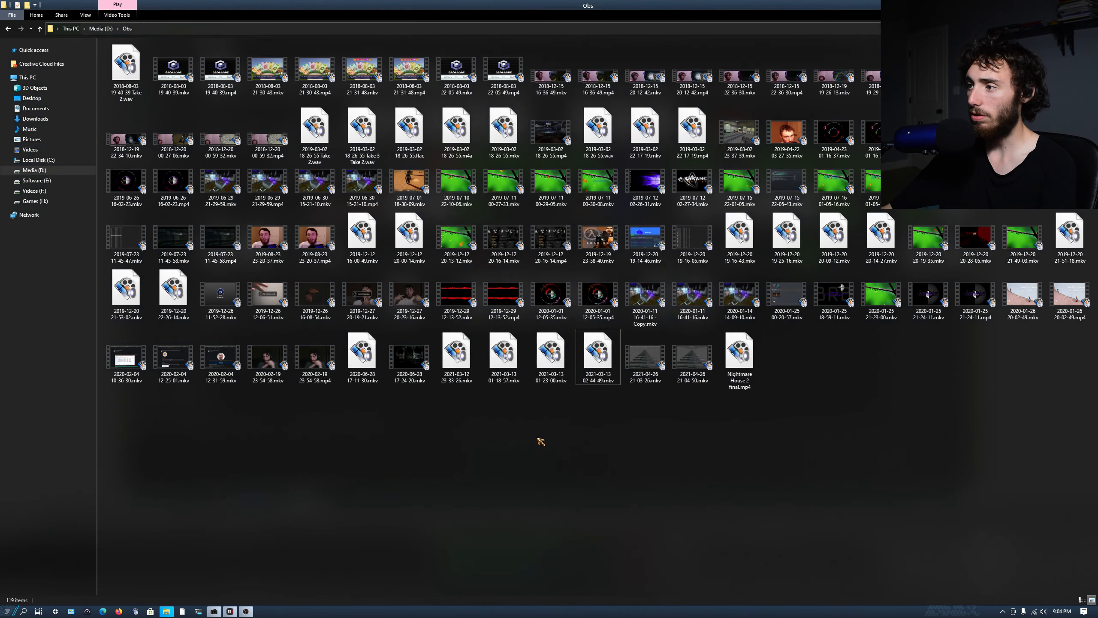
pyautogui.rightClick(699, 364)
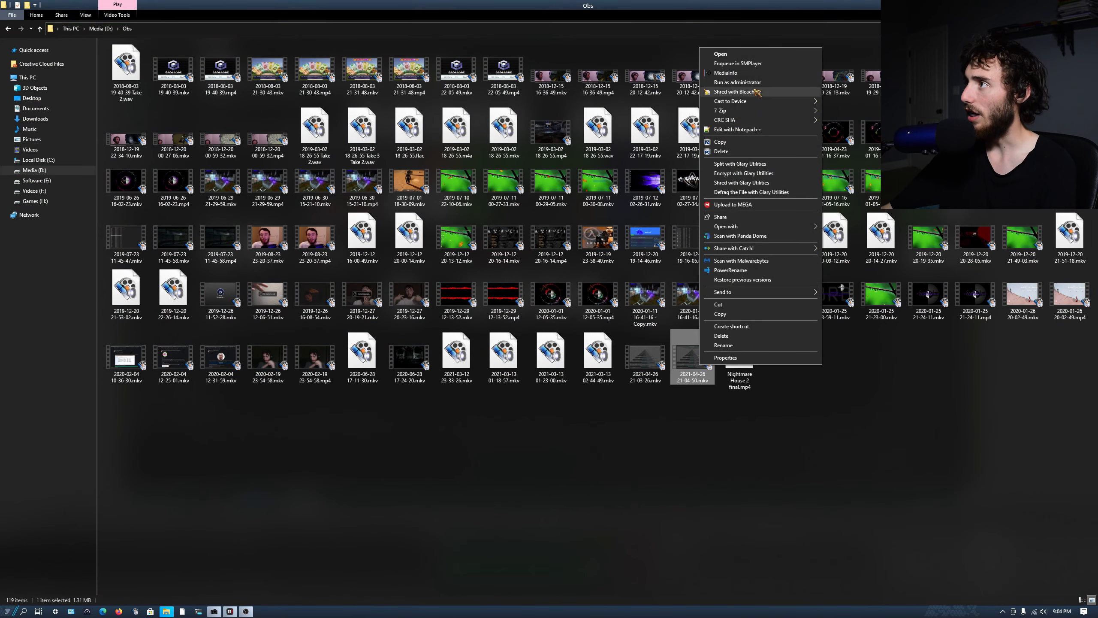
pyautogui.click(731, 73)
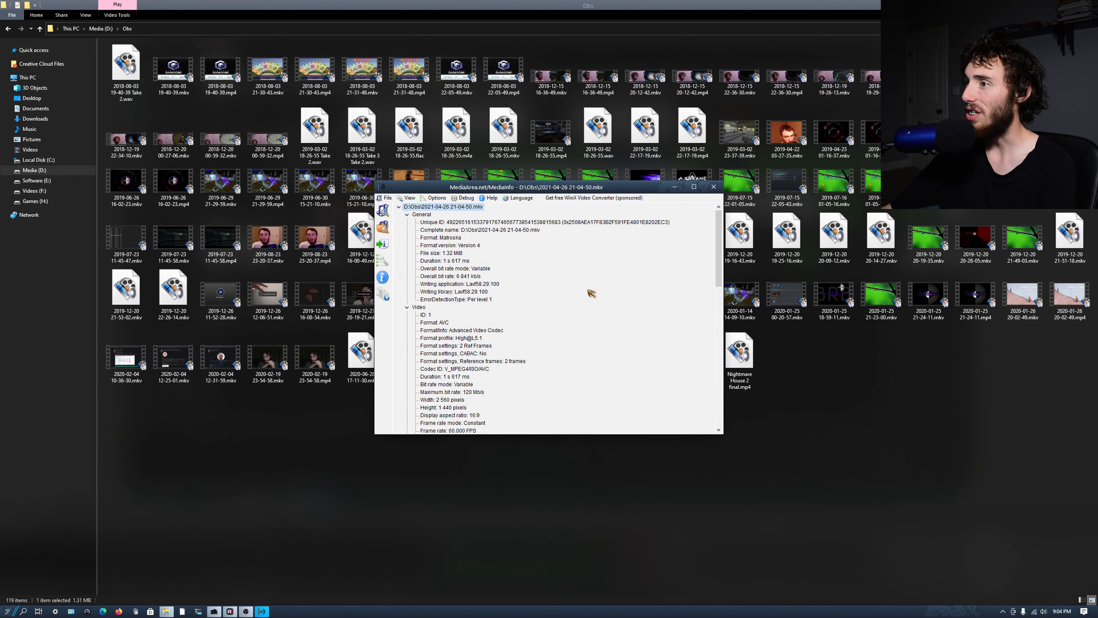
# Step: Examine the clip's video and audio stream details, including bit rate, resolution, frame rate, colour and sampling rate
pyautogui.scroll(-4, 478, 314)
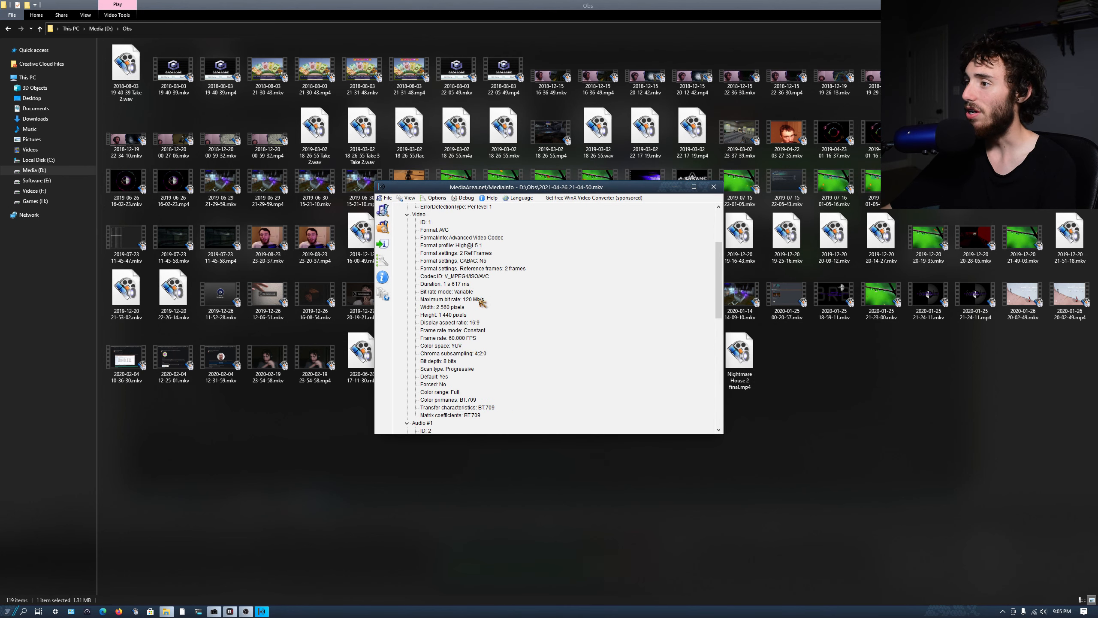
pyautogui.scroll(1, 522, 323)
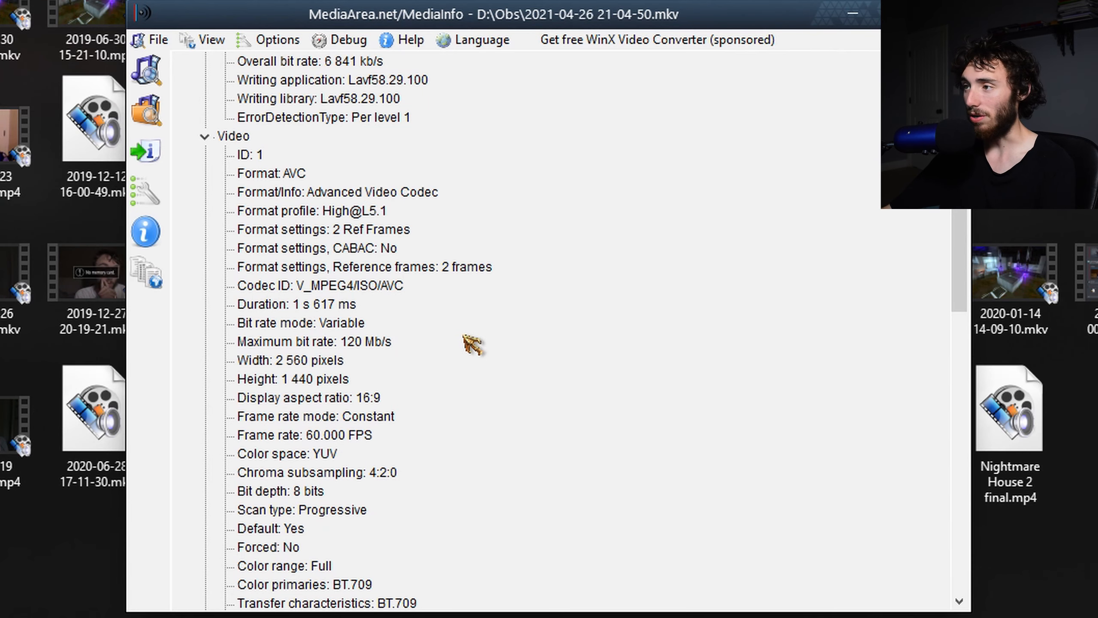
pyautogui.scroll(-1, 363, 339)
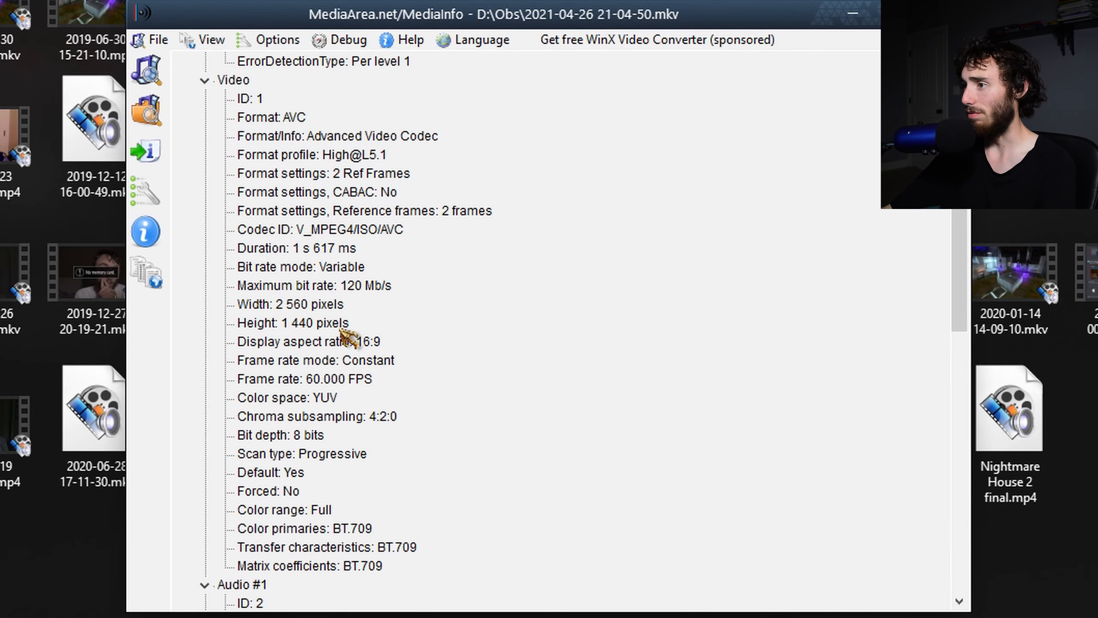
pyautogui.scroll(-1, 380, 306)
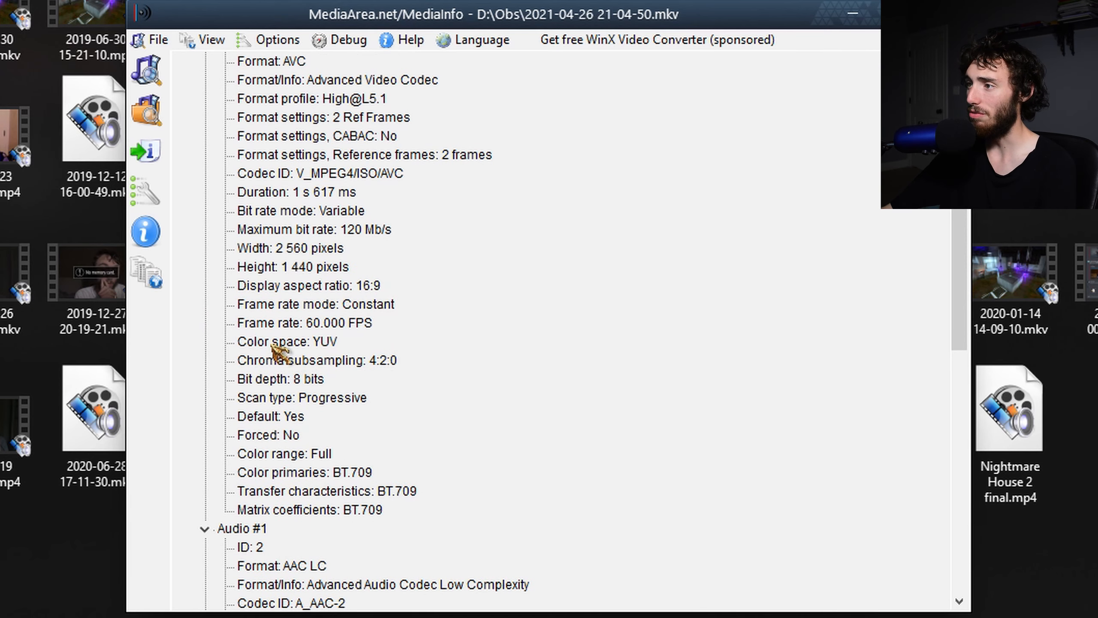
pyautogui.scroll(-6, 319, 380)
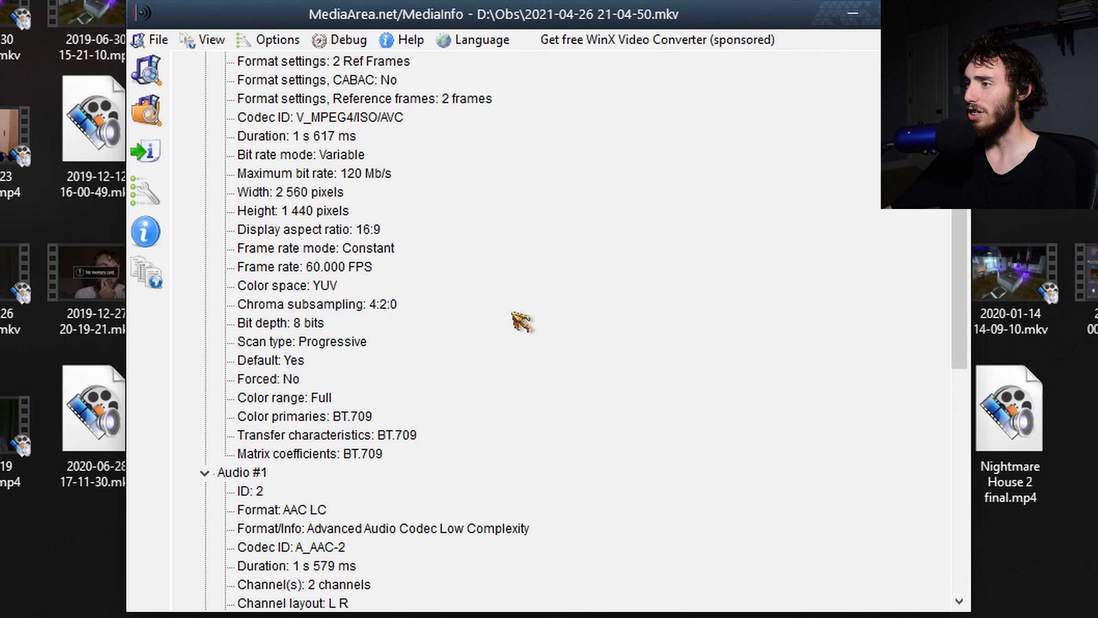
pyautogui.scroll(-7, 522, 356)
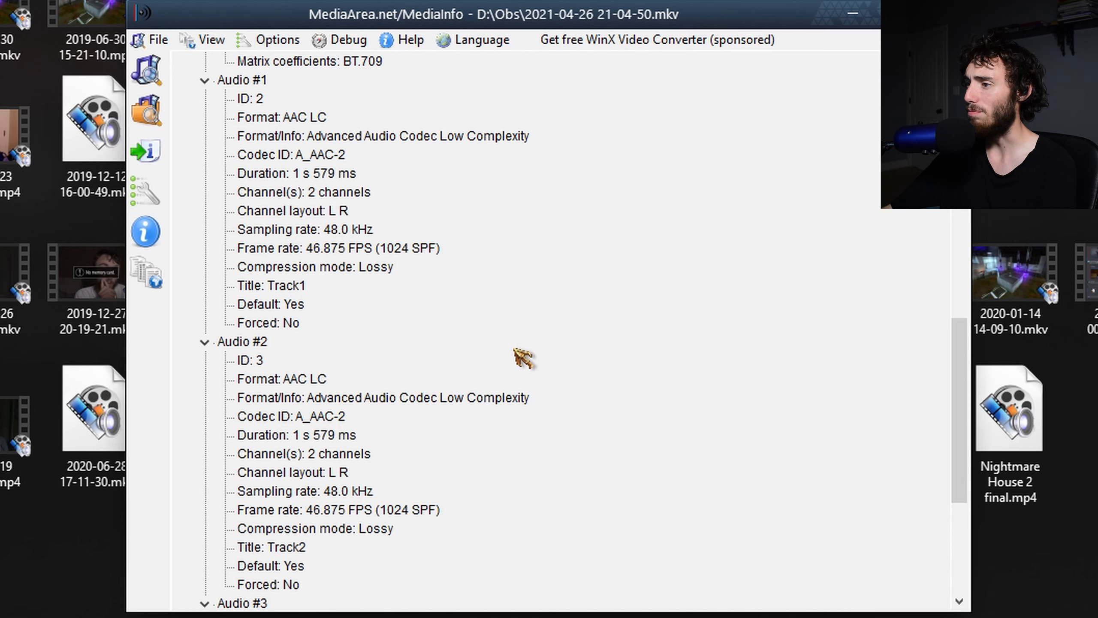
pyautogui.scroll(8, 522, 355)
pyautogui.scroll(1, 320, 480)
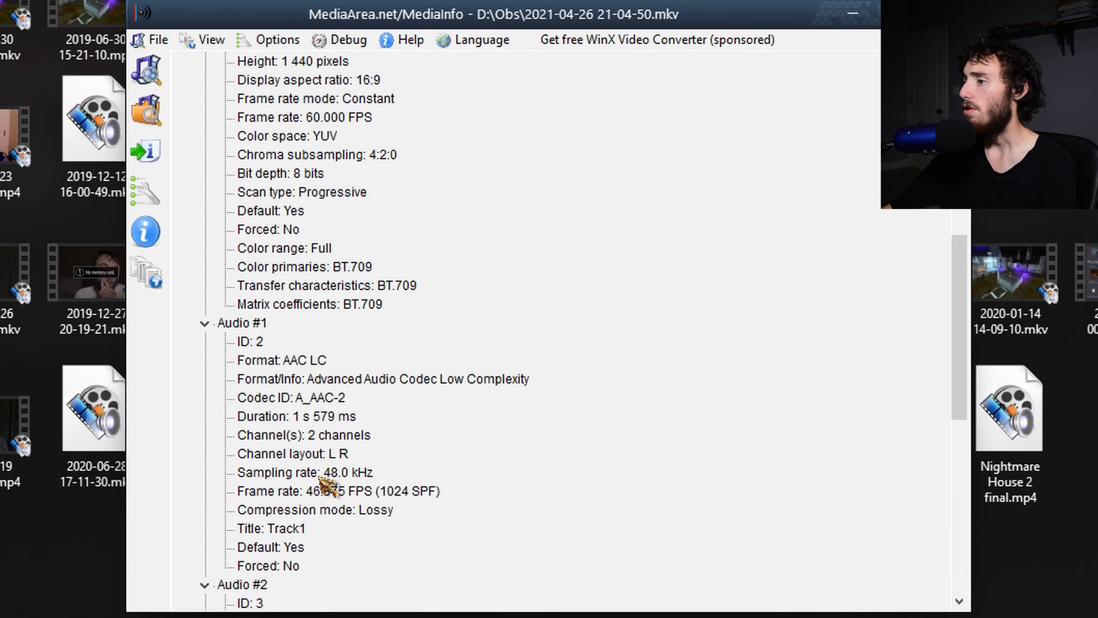
pyautogui.scroll(2, 346, 480)
pyautogui.scroll(1, 346, 478)
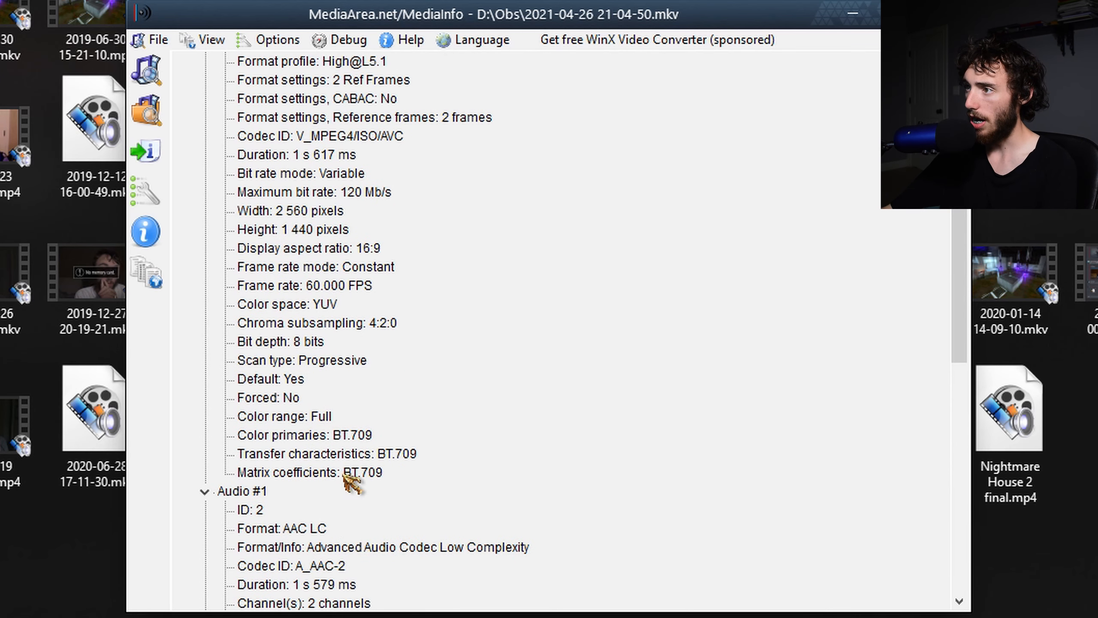
pyautogui.scroll(-5, 346, 478)
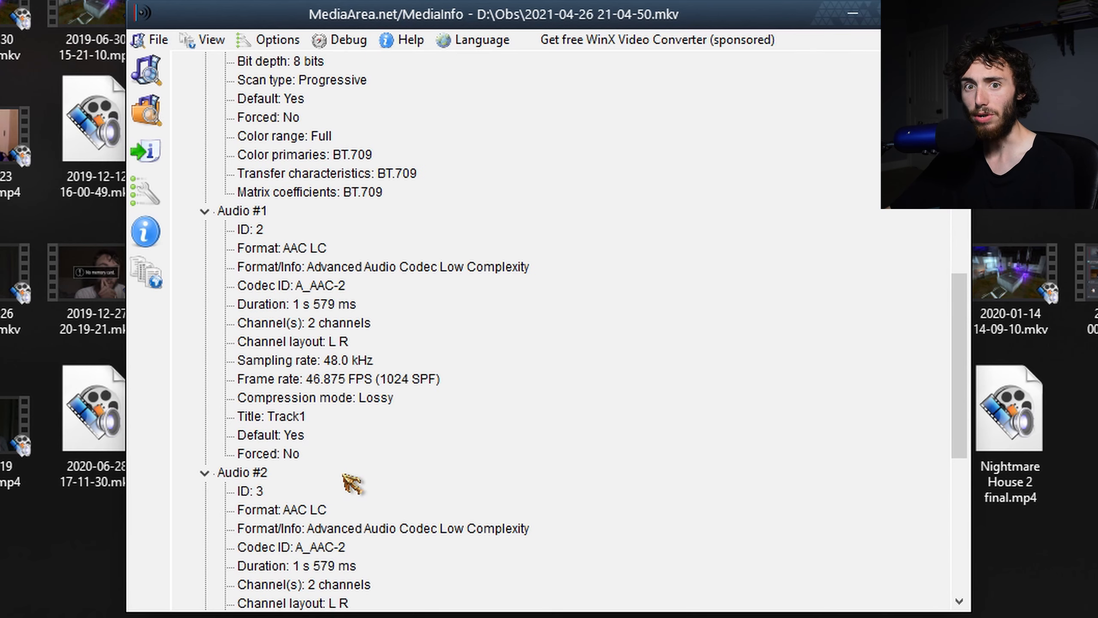
pyautogui.scroll(-1, 383, 453)
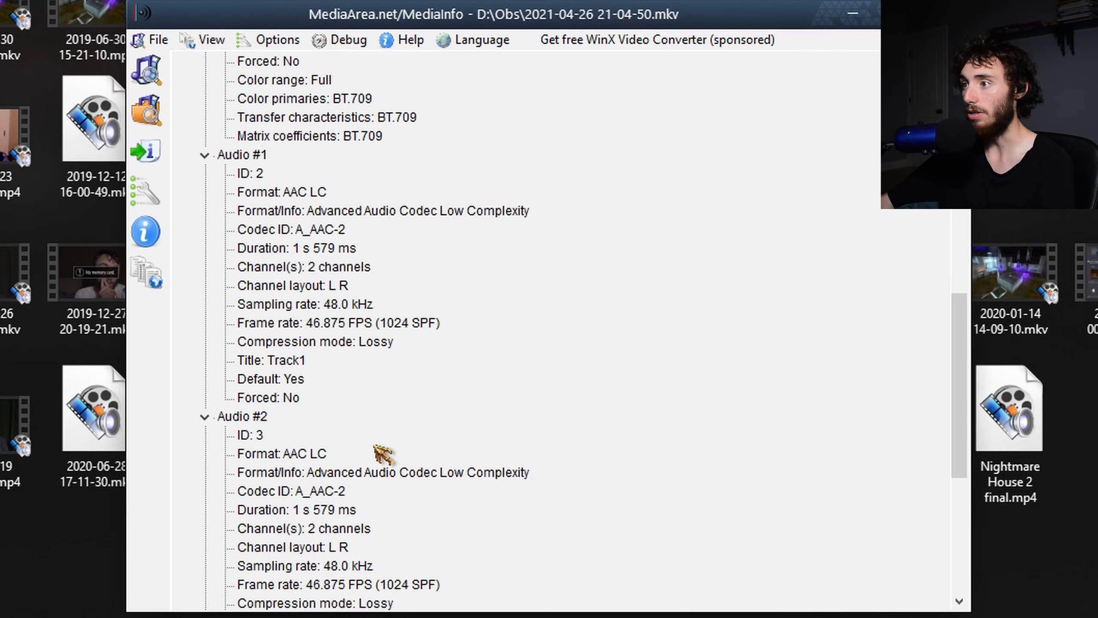
pyautogui.scroll(2, 382, 454)
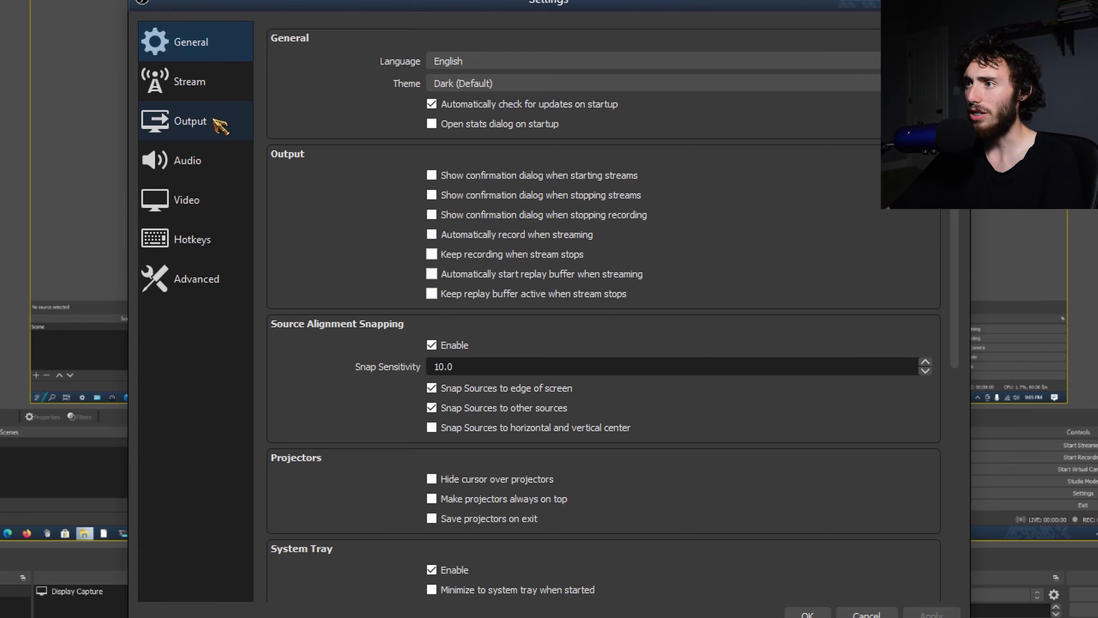
# Step: Review the recording output settings in OBS, including the available recording types
pyautogui.click(220, 125)
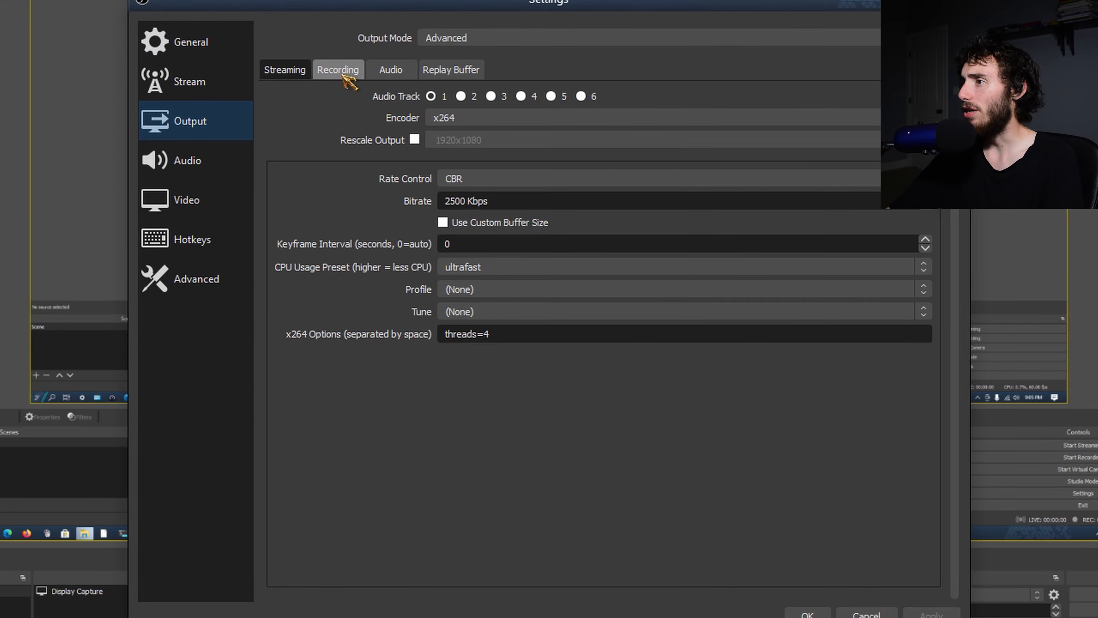
pyautogui.click(340, 70)
pyautogui.click(506, 96)
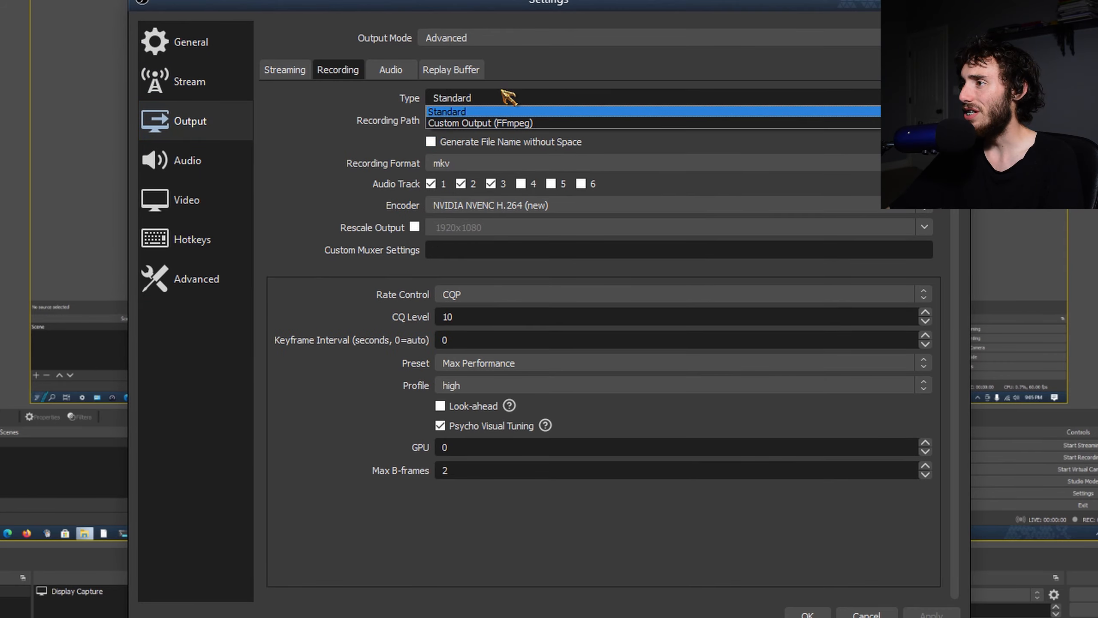
pyautogui.click(507, 107)
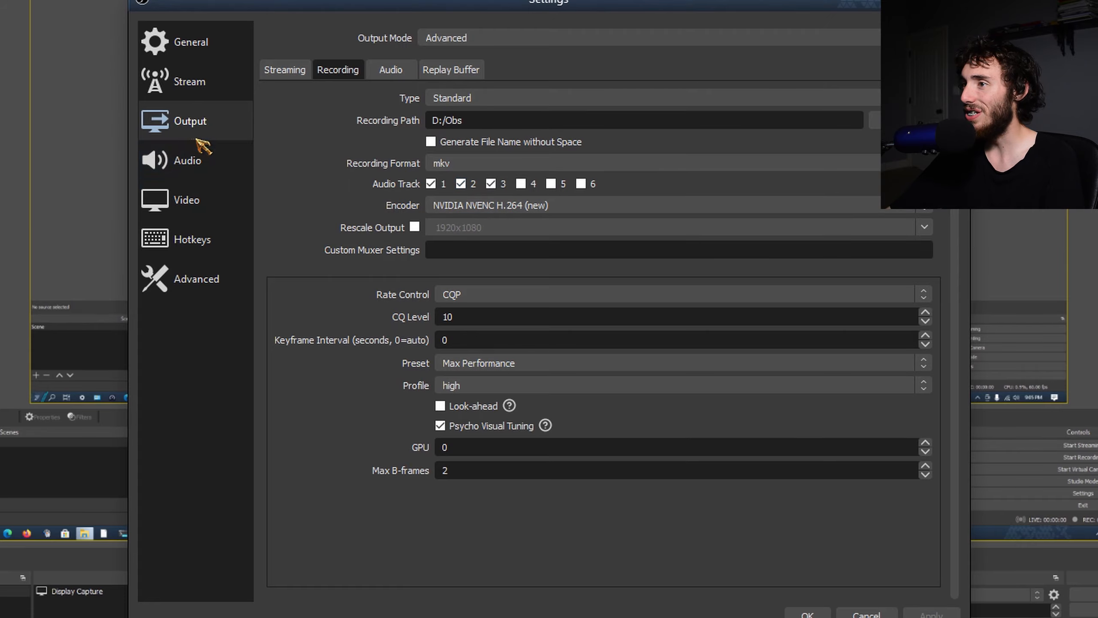
# Step: Switch the video frame rate to an integer FPS value of 120
pyautogui.click(219, 194)
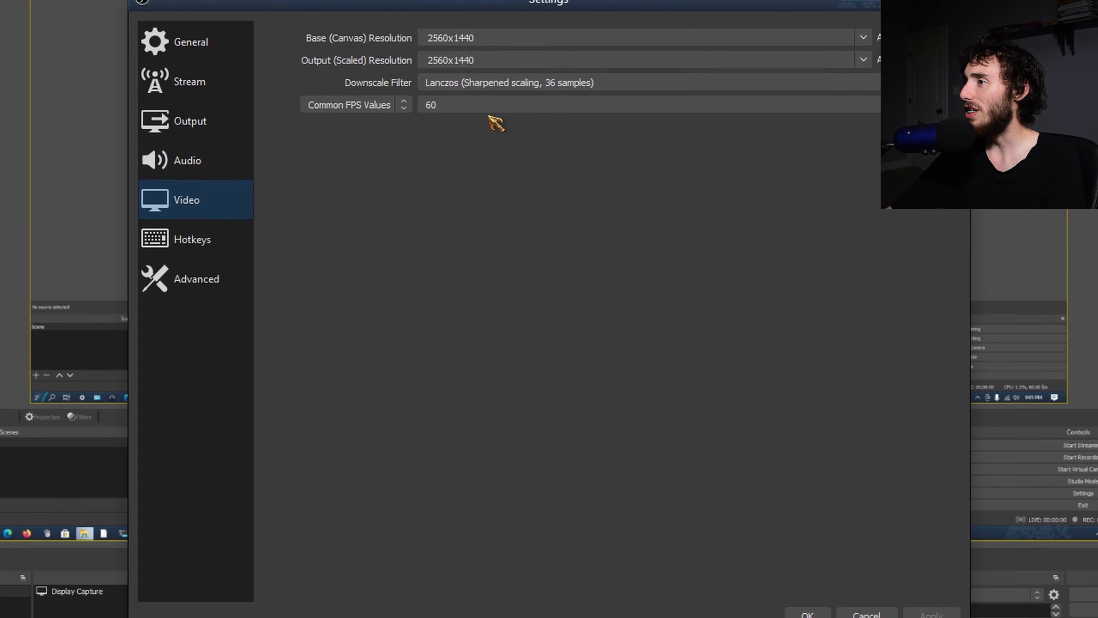
pyautogui.click(551, 105)
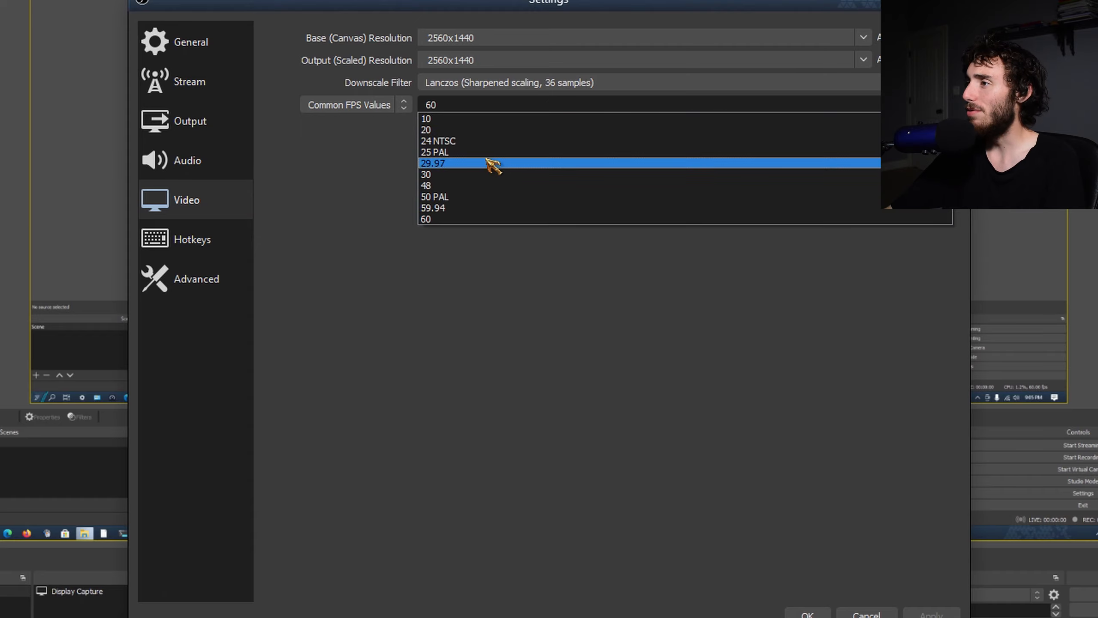
pyautogui.click(456, 275)
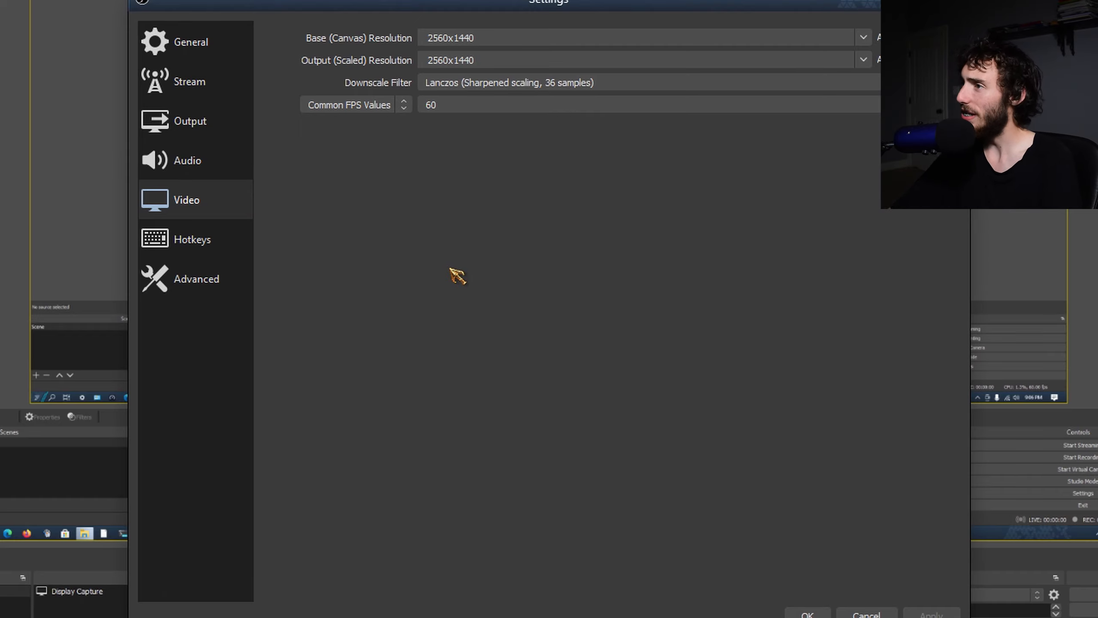
pyautogui.click(413, 104)
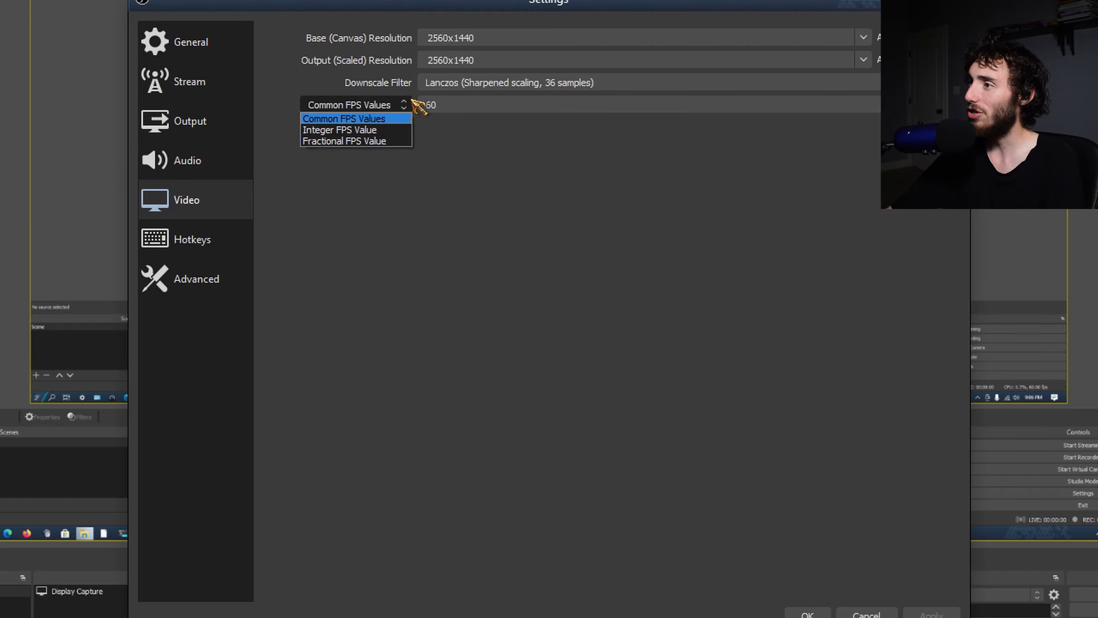
pyautogui.click(382, 135)
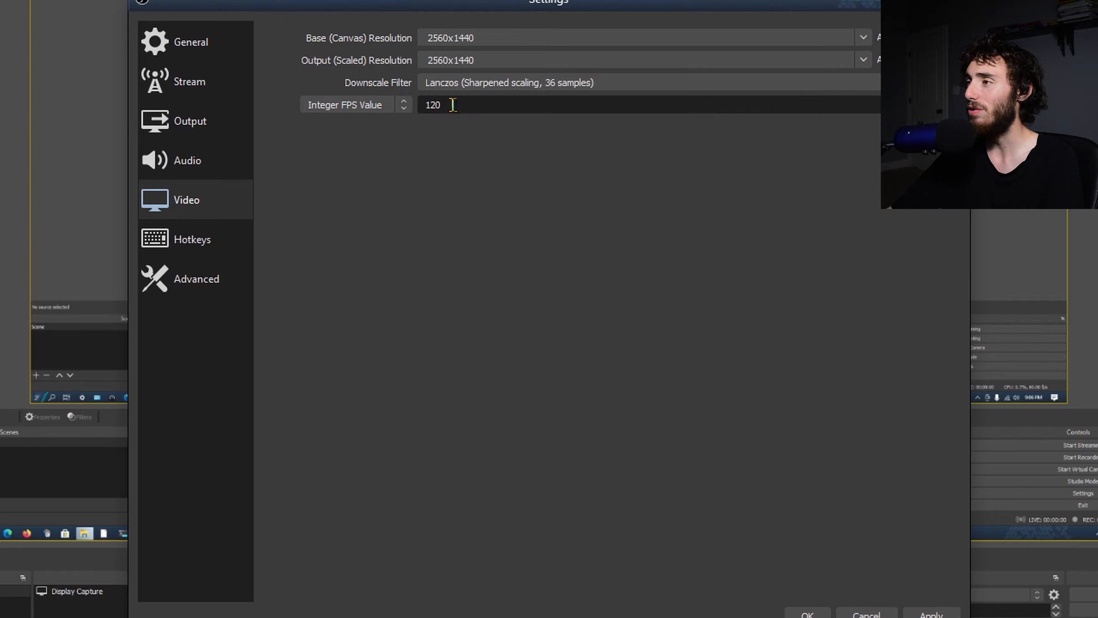
pyautogui.click(452, 105)
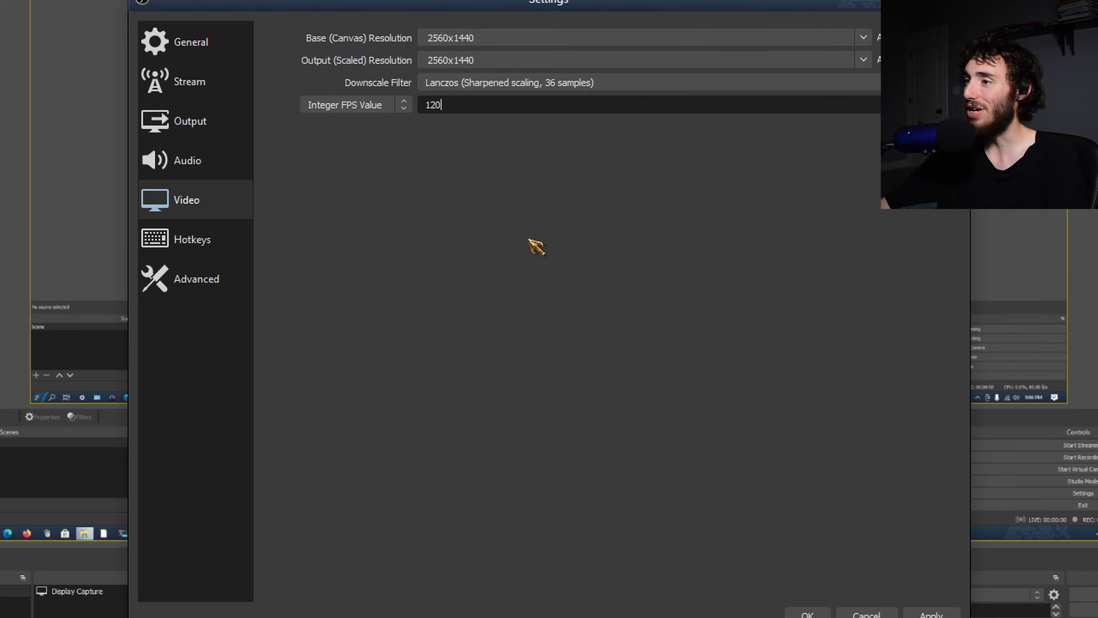
# Step: Examine the sample rate choices in the general audio settings
pyautogui.click(186, 160)
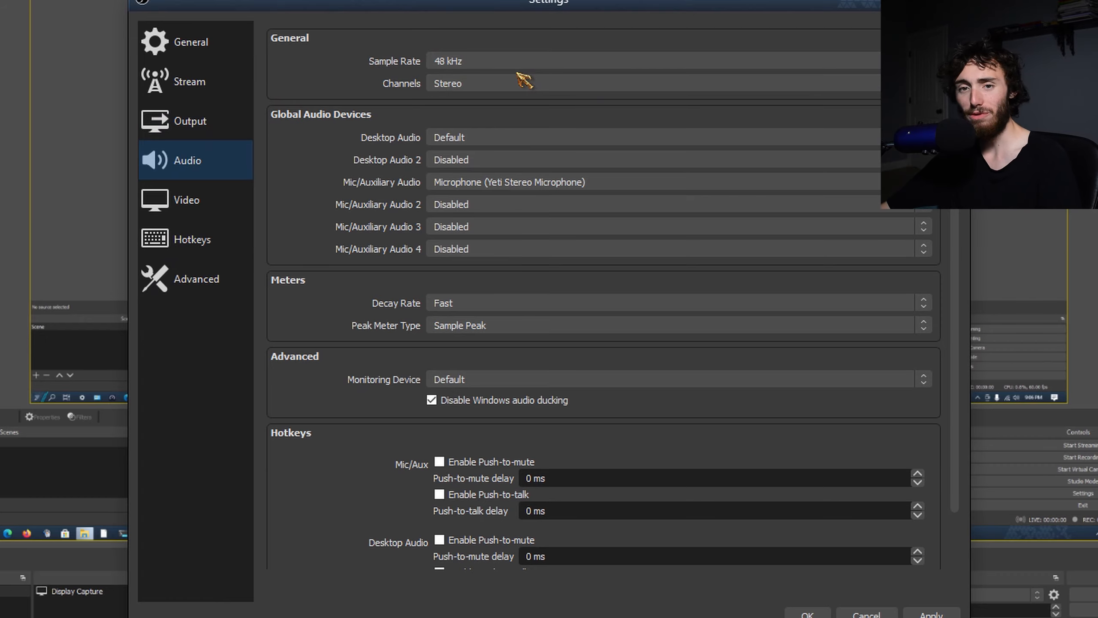
pyautogui.click(481, 62)
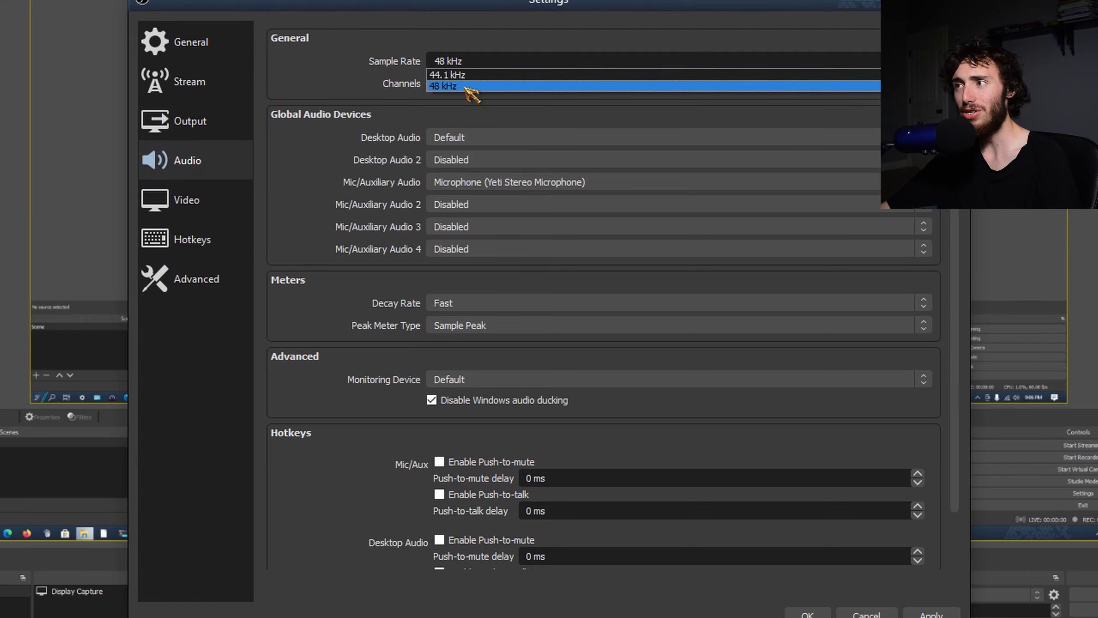
pyautogui.click(445, 63)
pyautogui.click(509, 65)
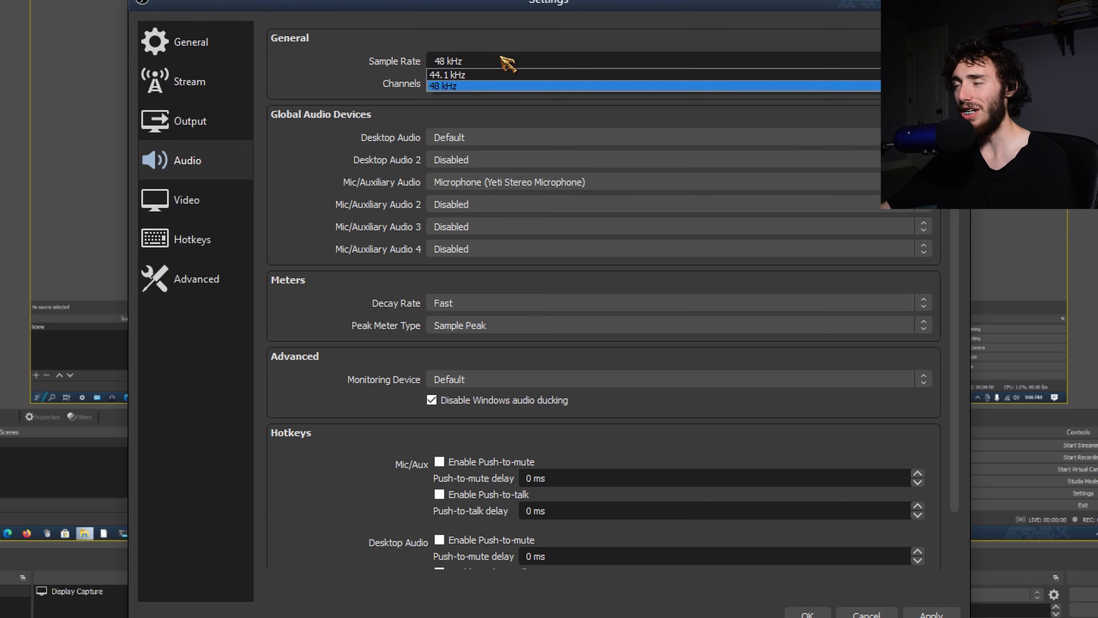
pyautogui.click(508, 63)
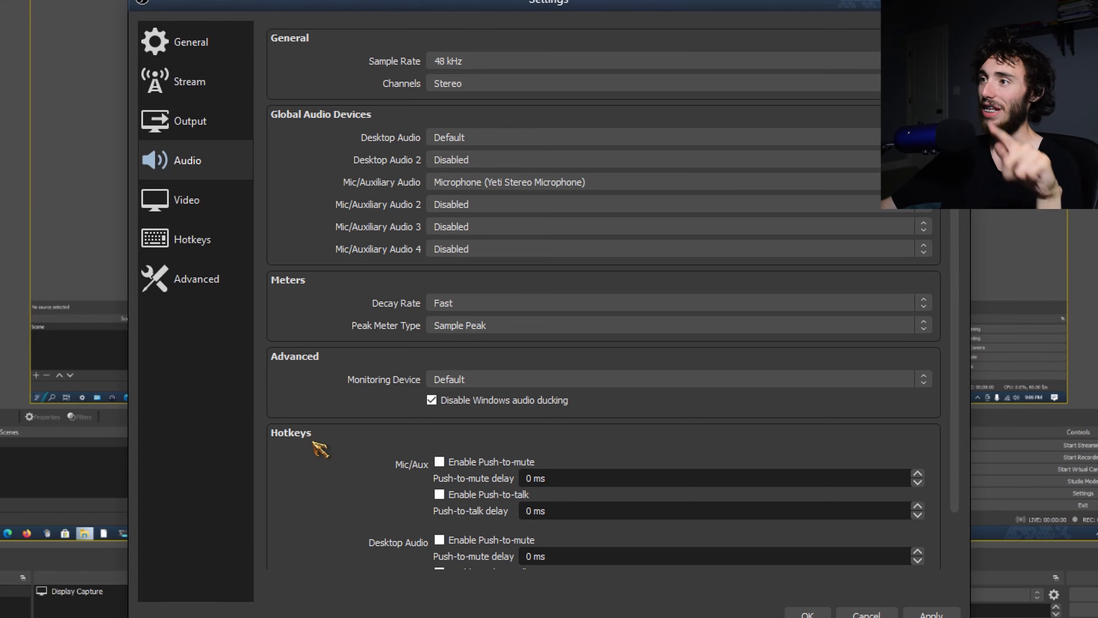
# Step: Review the audio bitrate of the output tracks and the choices offered for Track 1
pyautogui.click(182, 123)
pyautogui.click(390, 69)
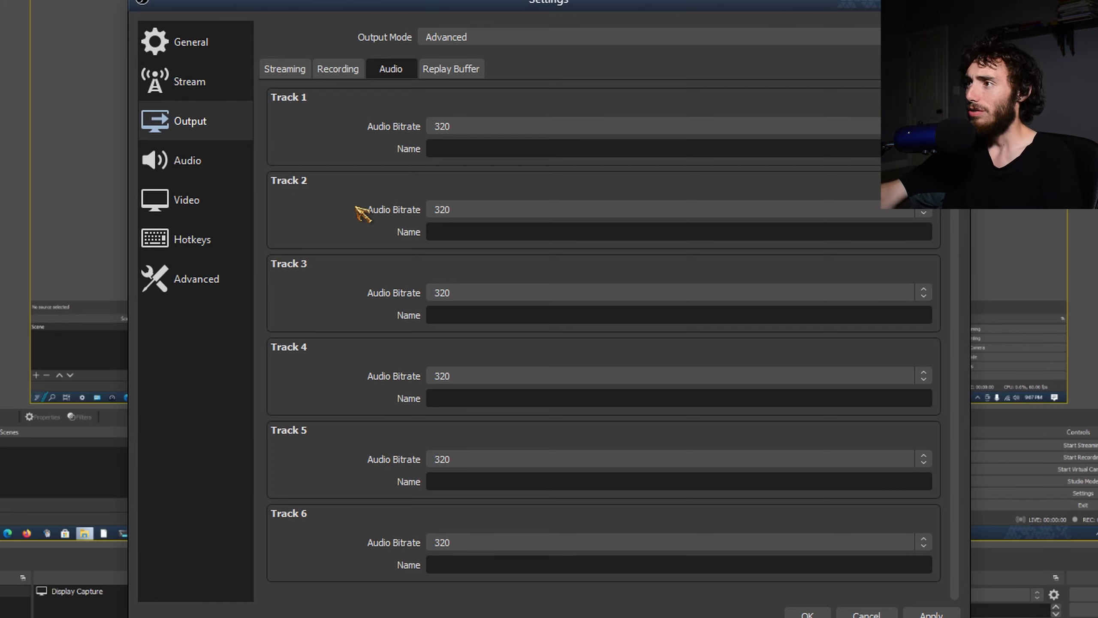
pyautogui.click(501, 130)
pyautogui.click(499, 132)
# Step: Set the audio channels to 2.1, accept enabling surround sound, and apply the settings
pyautogui.click(237, 155)
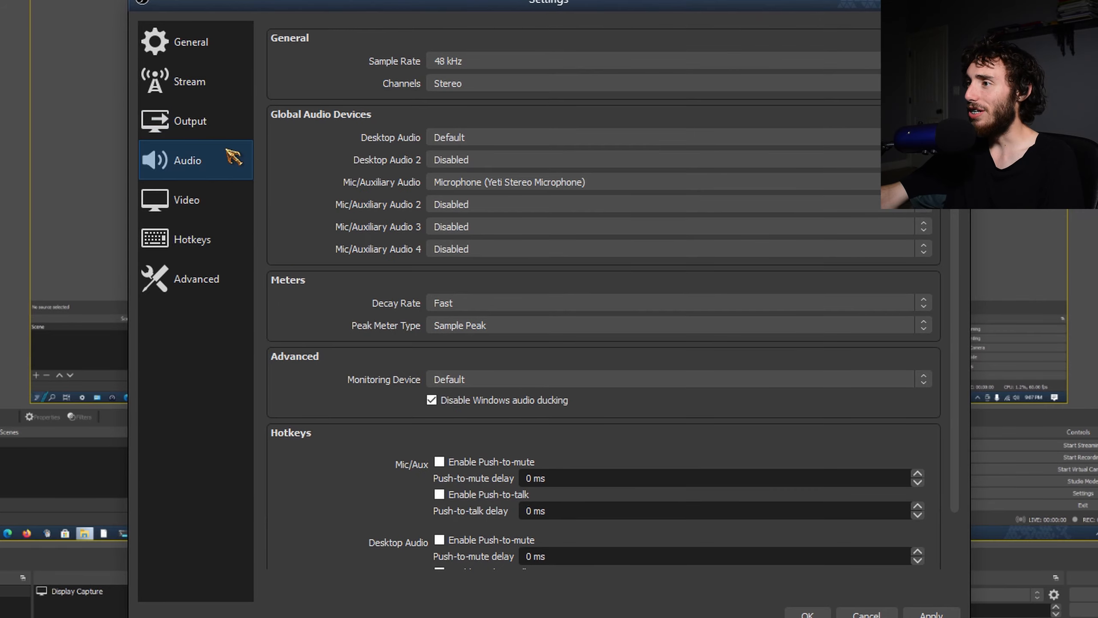
pyautogui.click(471, 82)
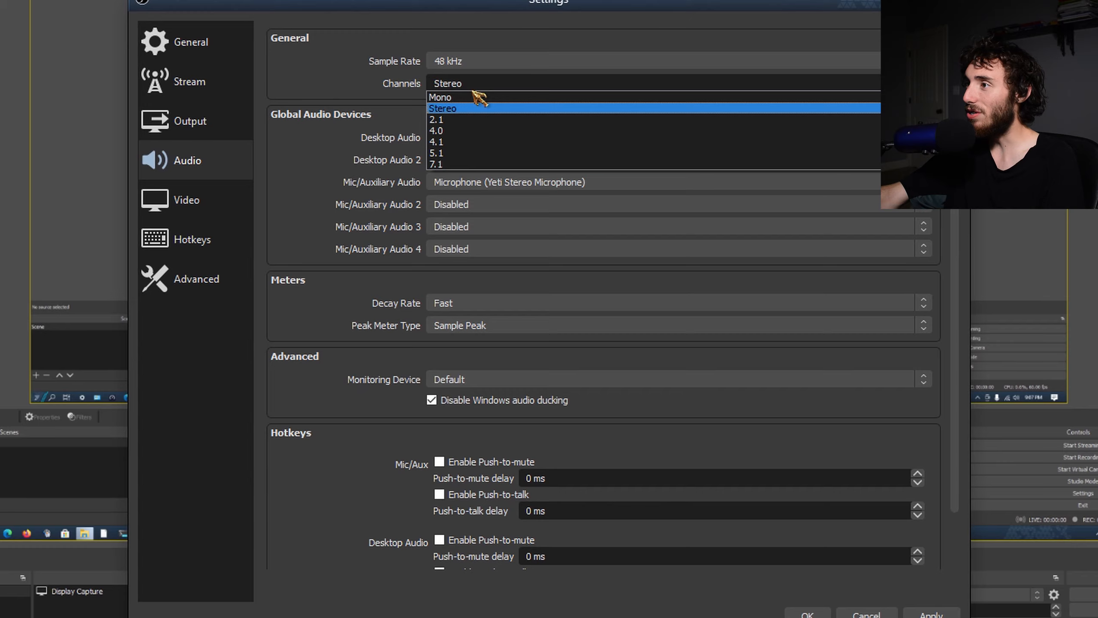
pyautogui.click(450, 110)
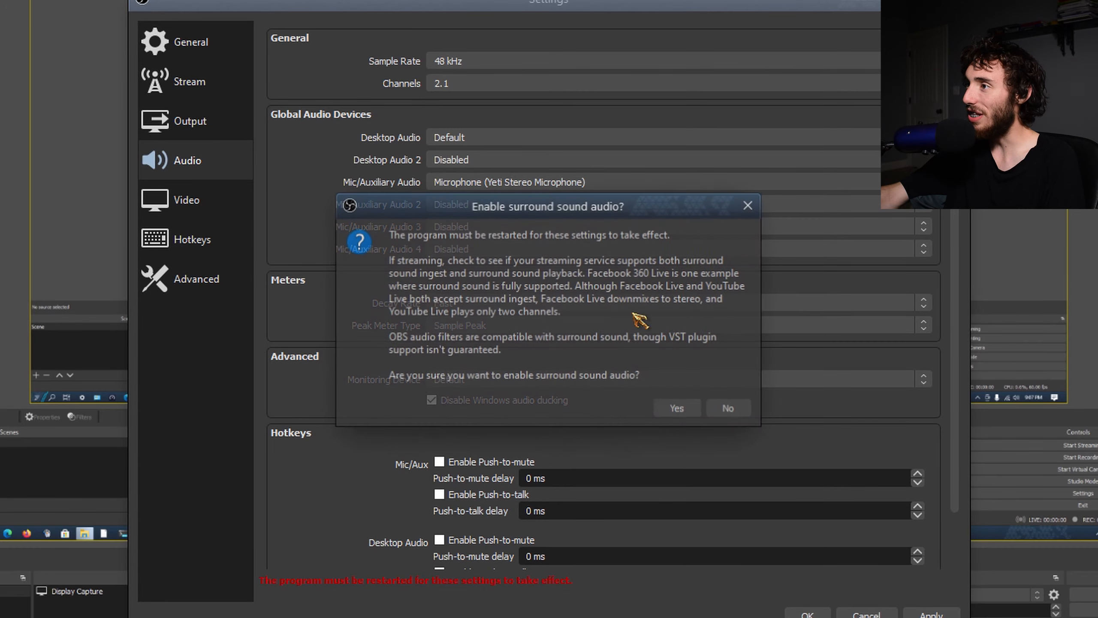
pyautogui.click(680, 411)
pyautogui.click(931, 614)
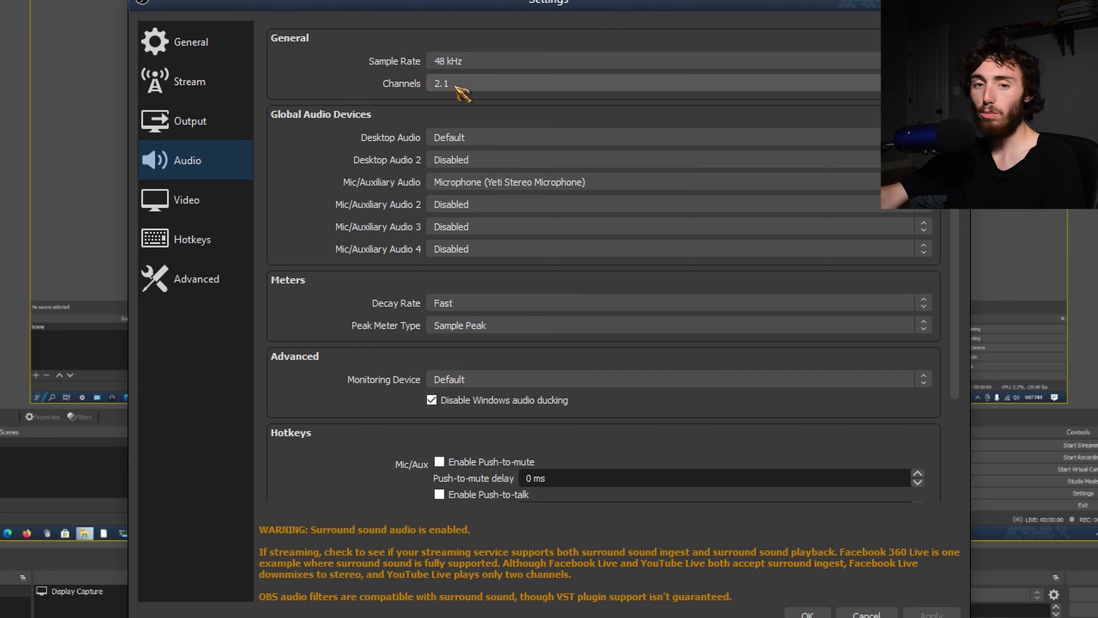
# Step: Review the audio bitrate choices offered for Track 1 in the output settings with 2.1 surround enabled
pyautogui.click(200, 122)
pyautogui.click(377, 69)
pyautogui.click(498, 130)
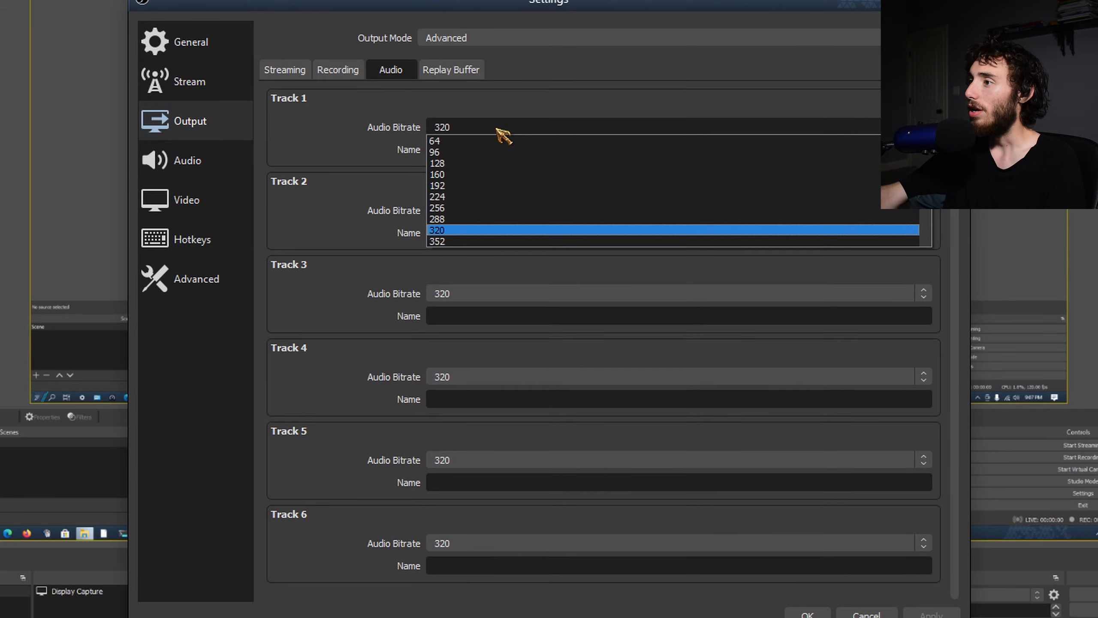
pyautogui.scroll(-7, 458, 231)
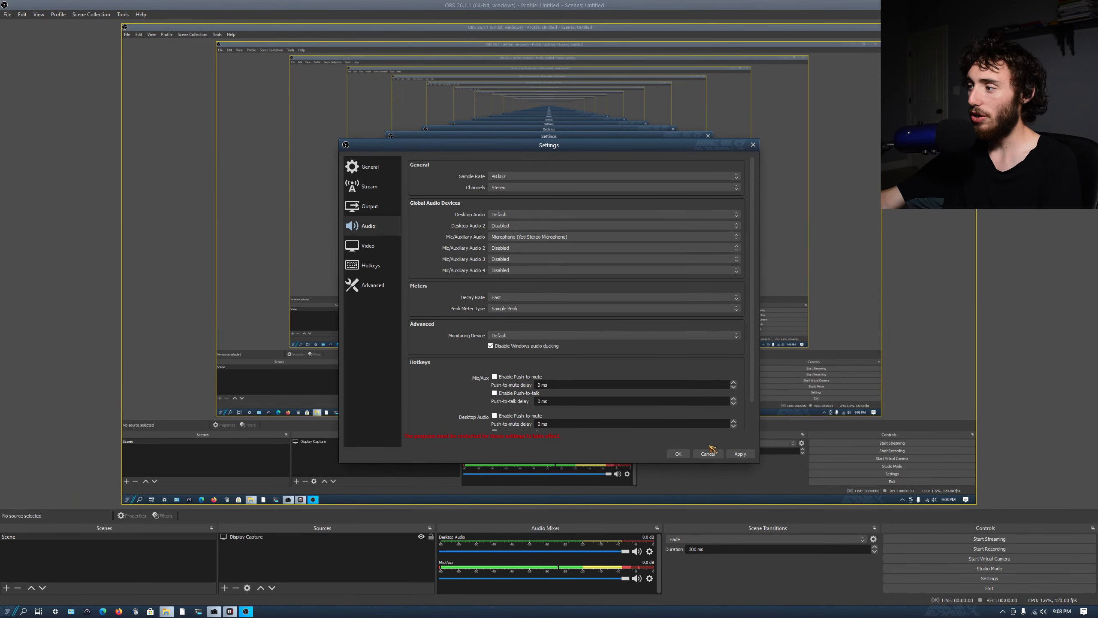
# Step: Set the audio channels back to Stereo and confirm the settings
pyautogui.click(677, 453)
pyautogui.hotkey('alt', 'Tab')
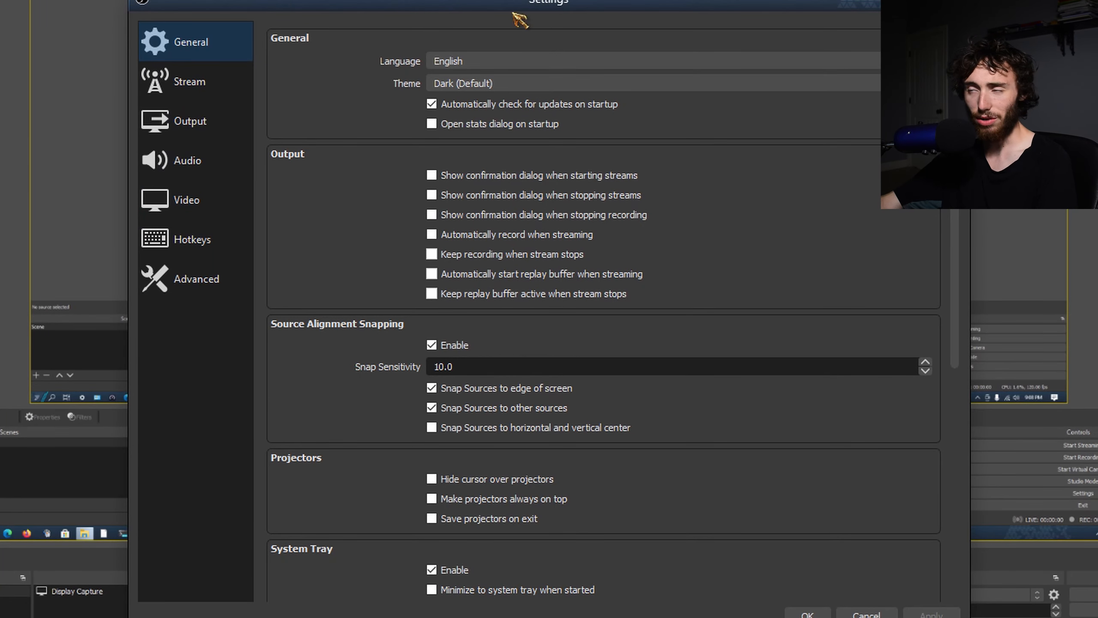
# Step: Review the recording output settings and the available recording types, keeping Standard
pyautogui.click(190, 121)
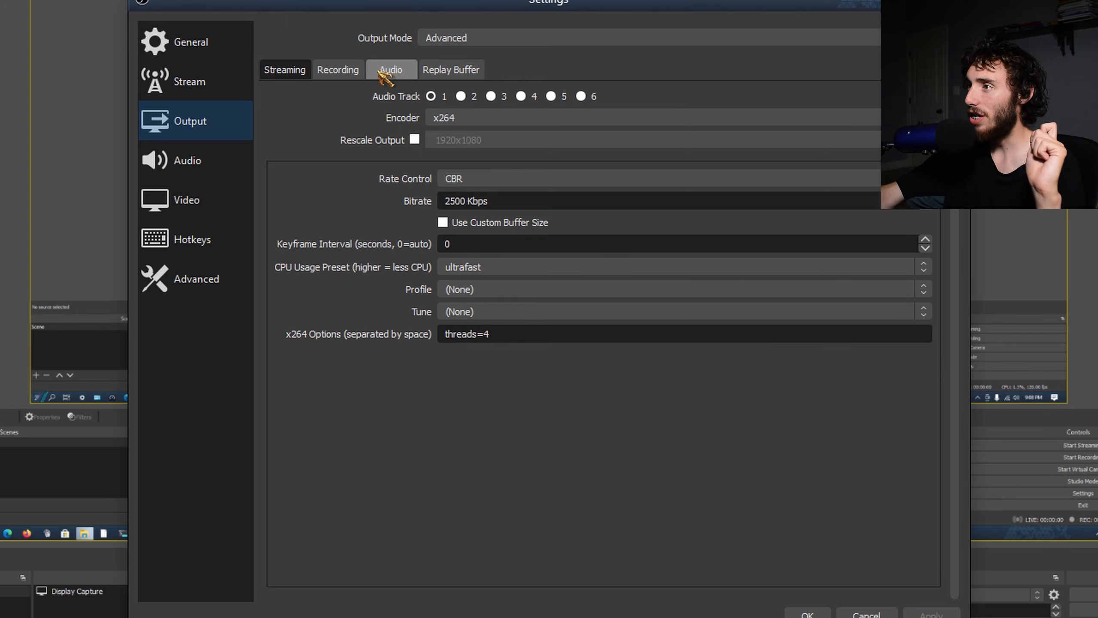
pyautogui.click(338, 70)
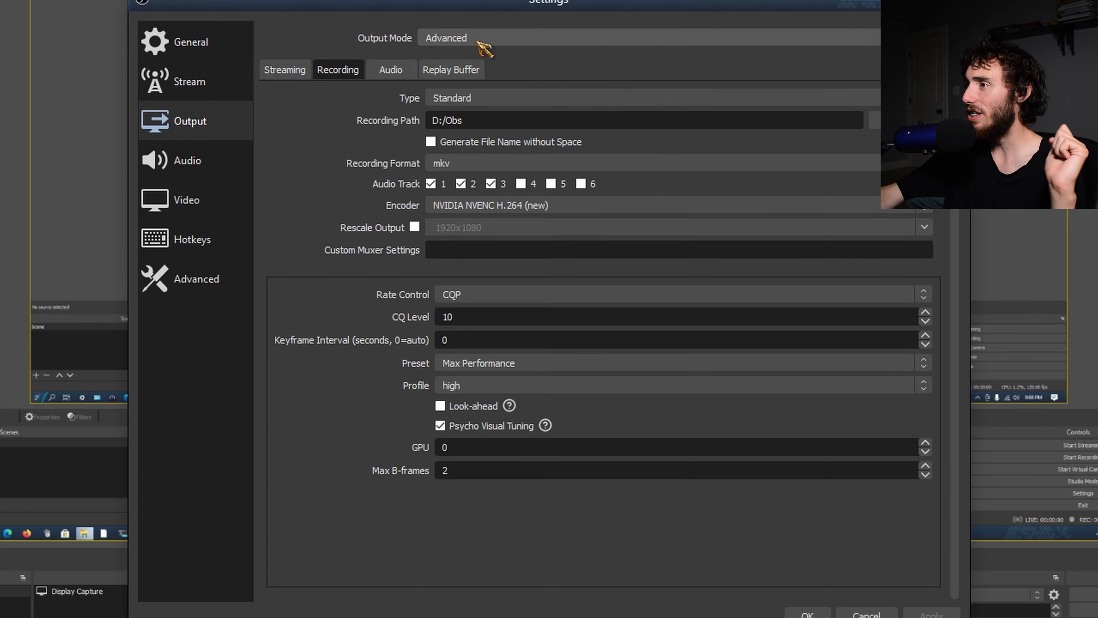
pyautogui.click(517, 97)
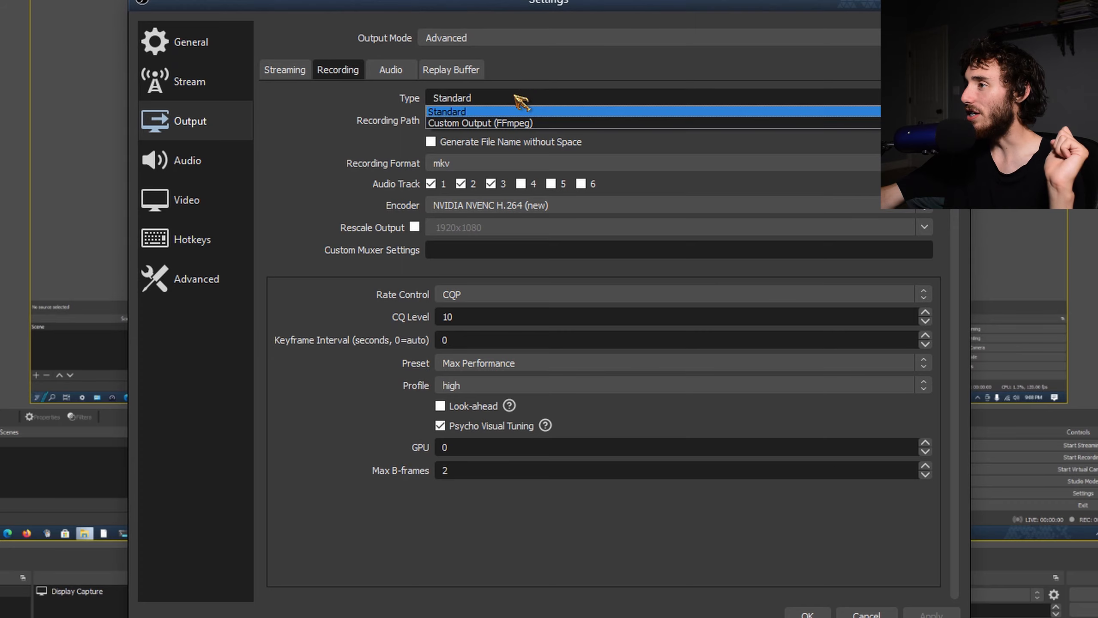
pyautogui.click(517, 97)
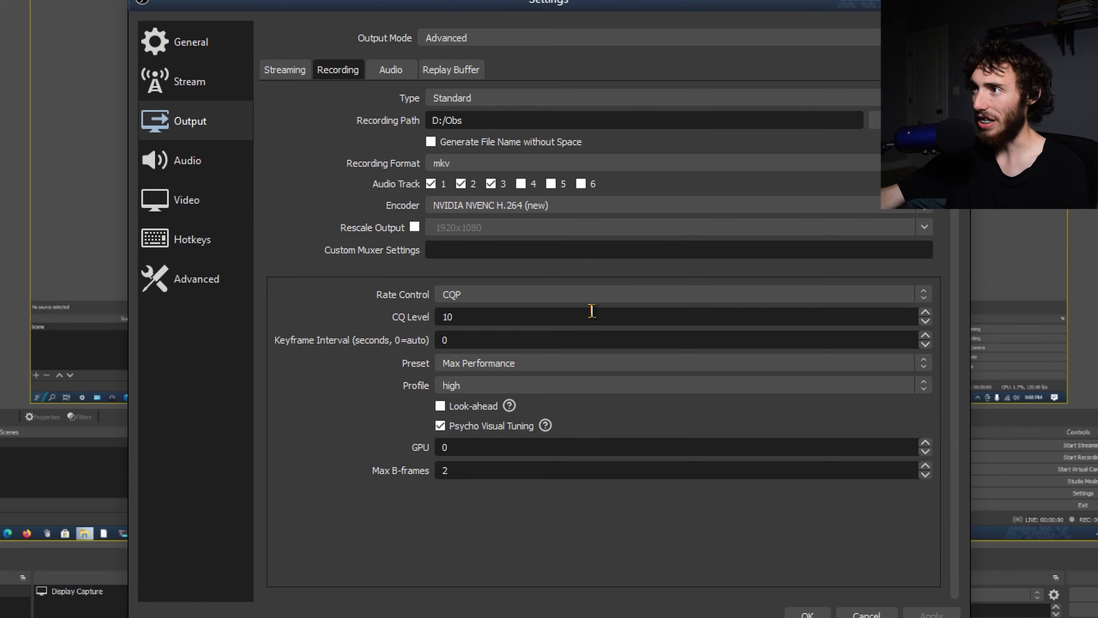
# Step: Look over the audio settings and the video downscale filter choices, keeping Lanczos
pyautogui.click(232, 173)
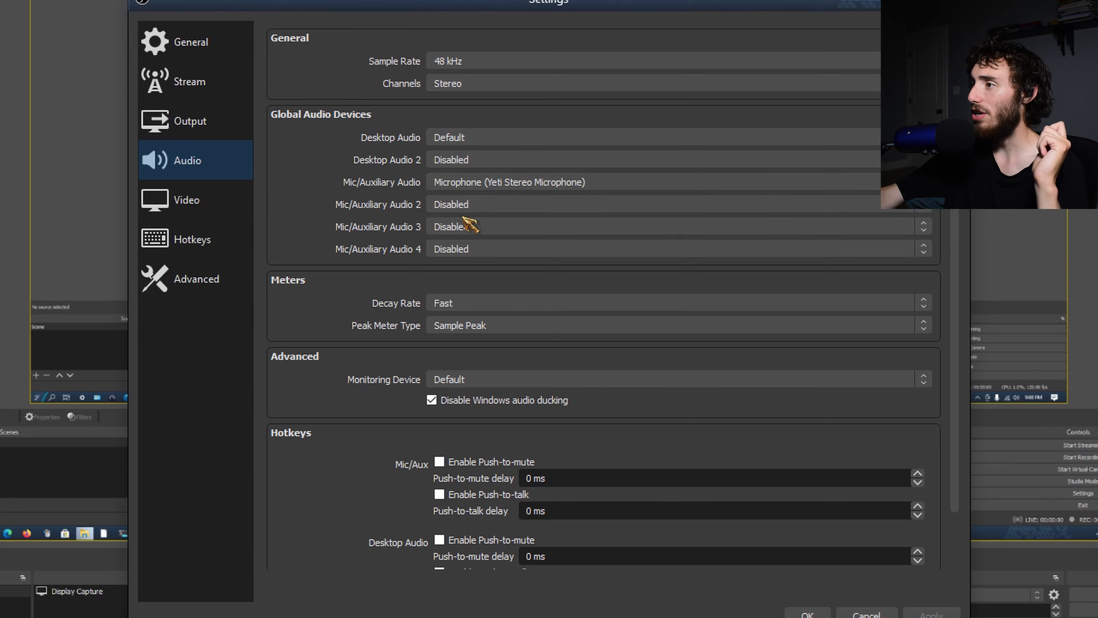
pyautogui.scroll(-2, 367, 437)
pyautogui.scroll(2, 372, 441)
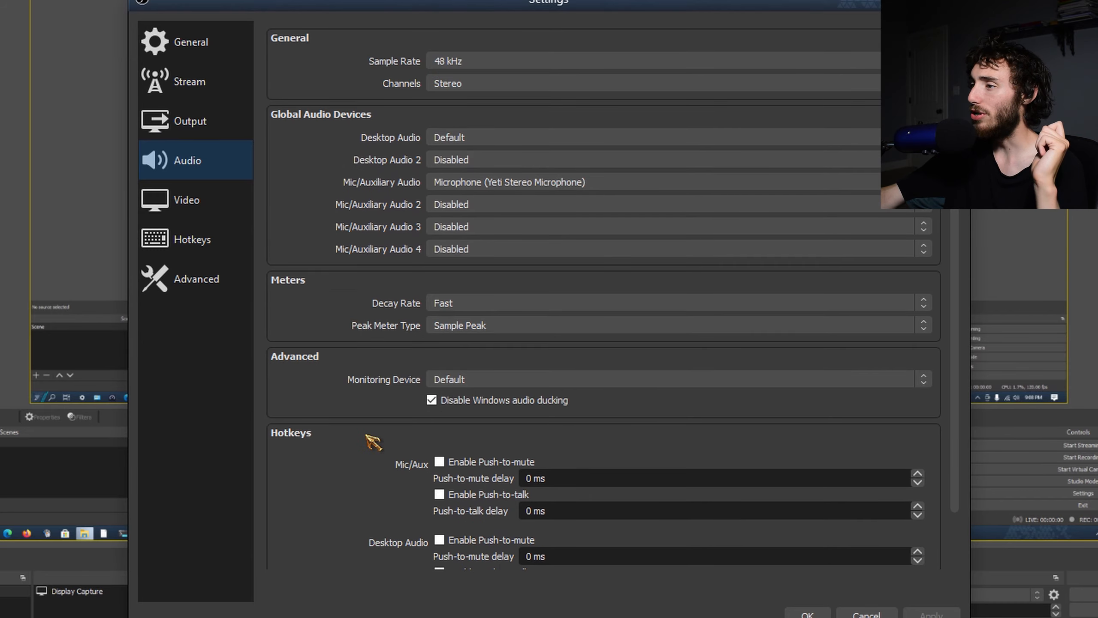
pyautogui.click(207, 209)
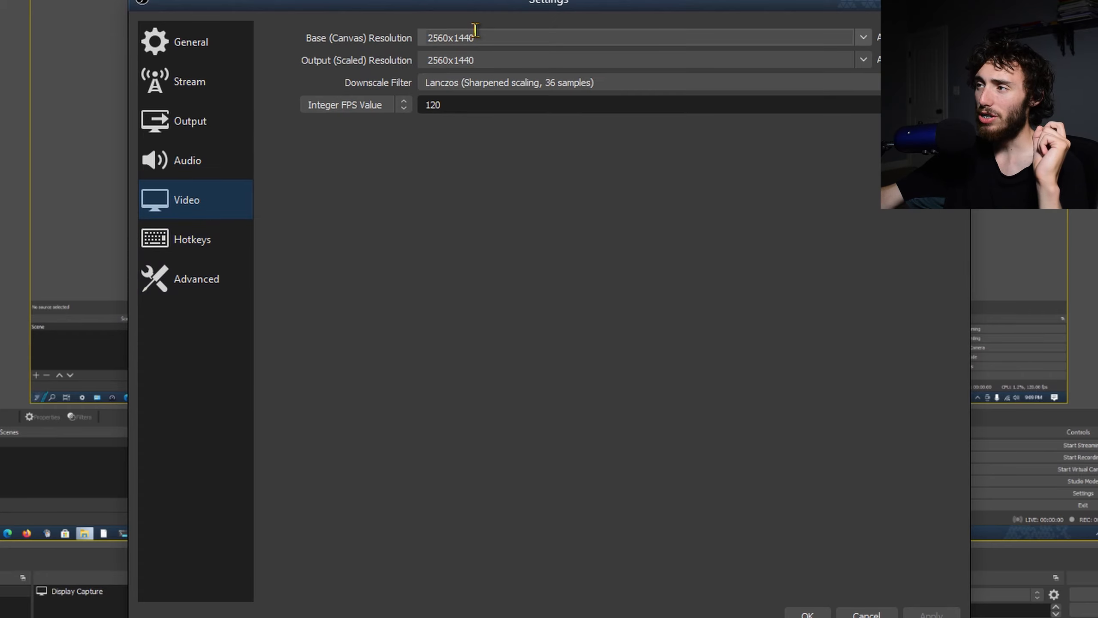
pyautogui.click(523, 82)
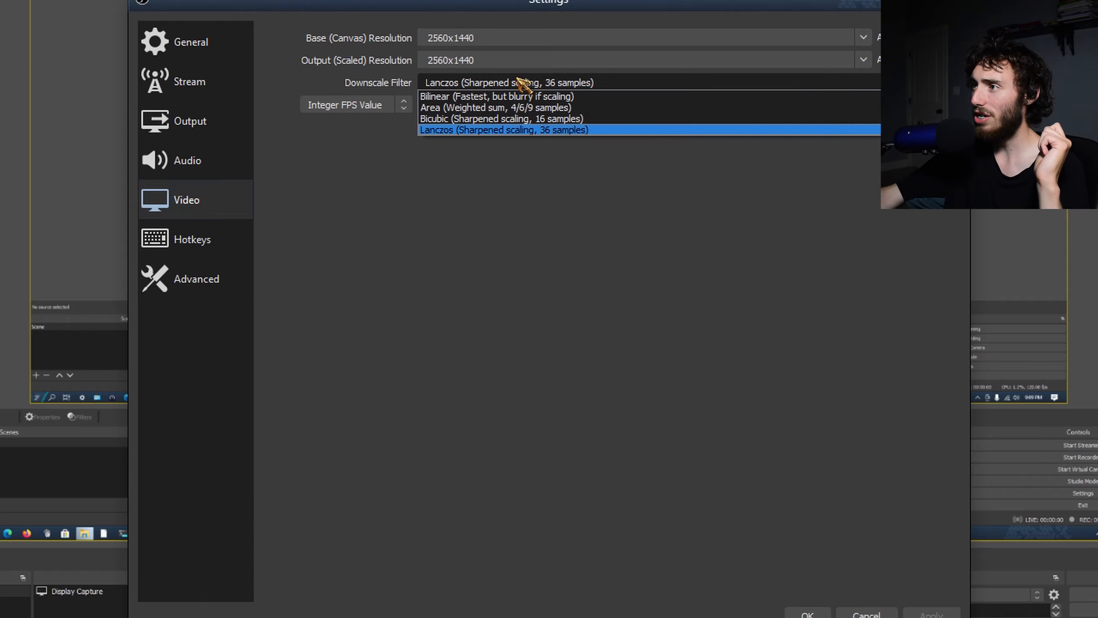
pyautogui.click(436, 129)
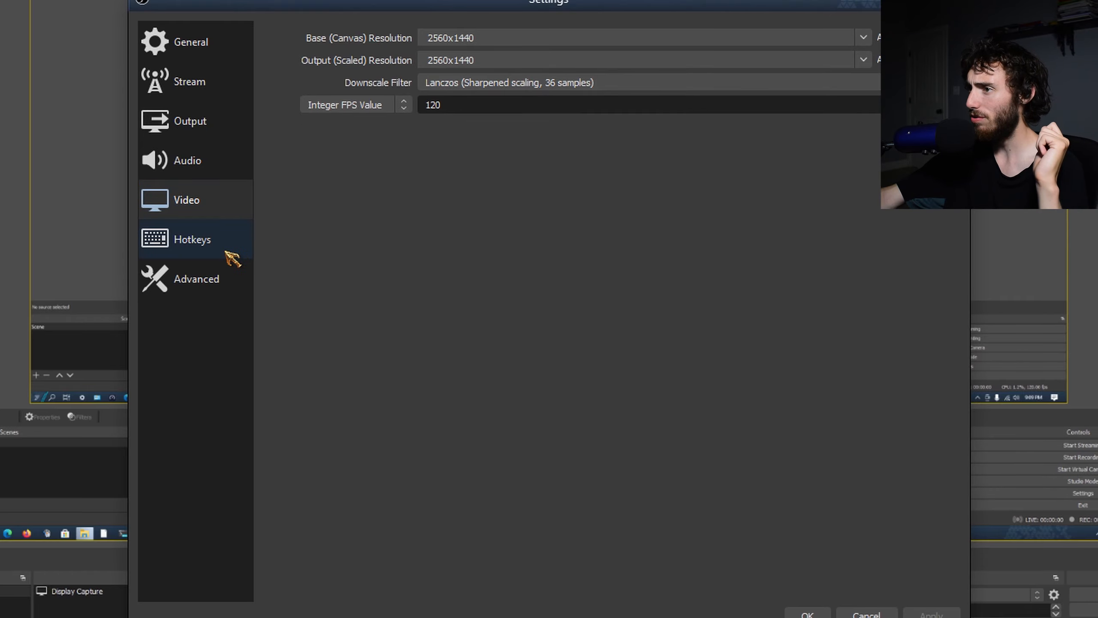
# Step: Look through the advanced settings and close the settings window without saving
pyautogui.click(206, 289)
pyautogui.scroll(-5, 352, 262)
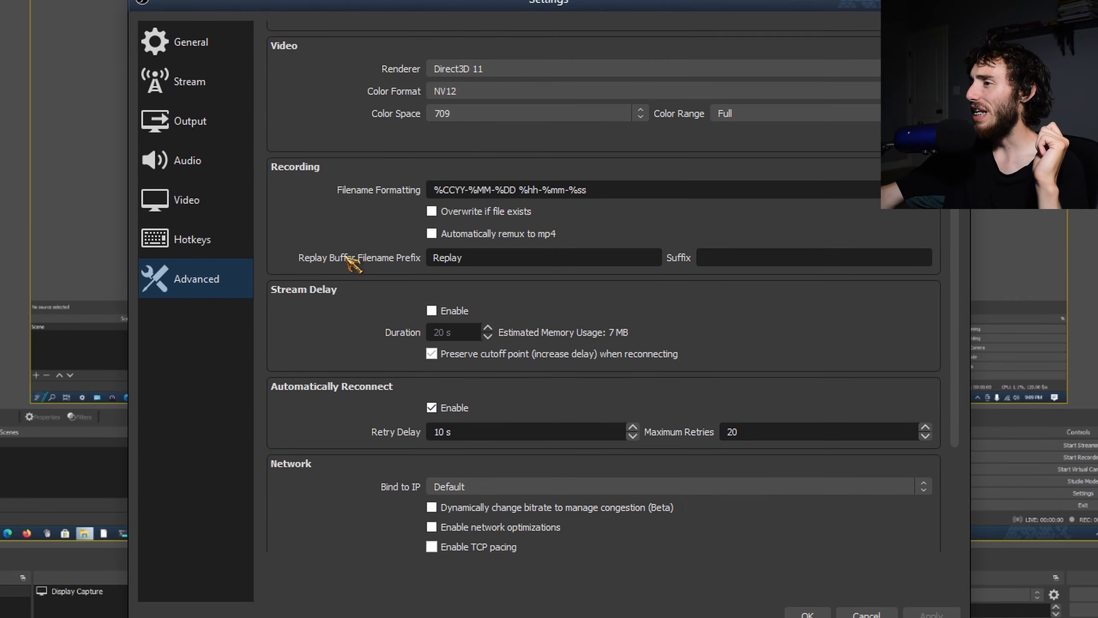
pyautogui.scroll(5, 347, 298)
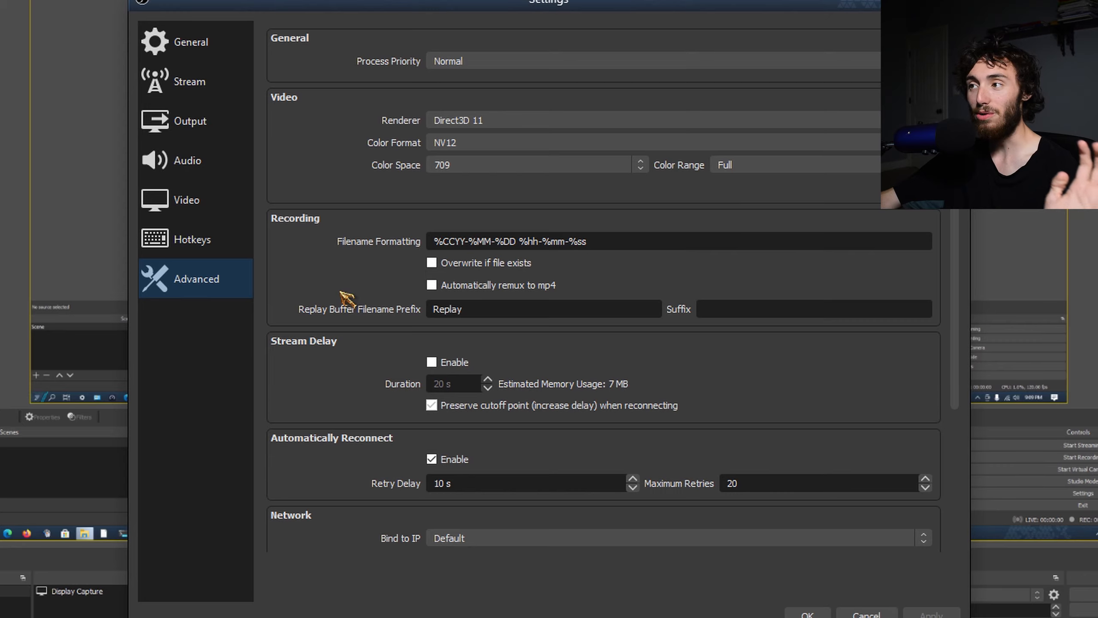
pyautogui.click(867, 613)
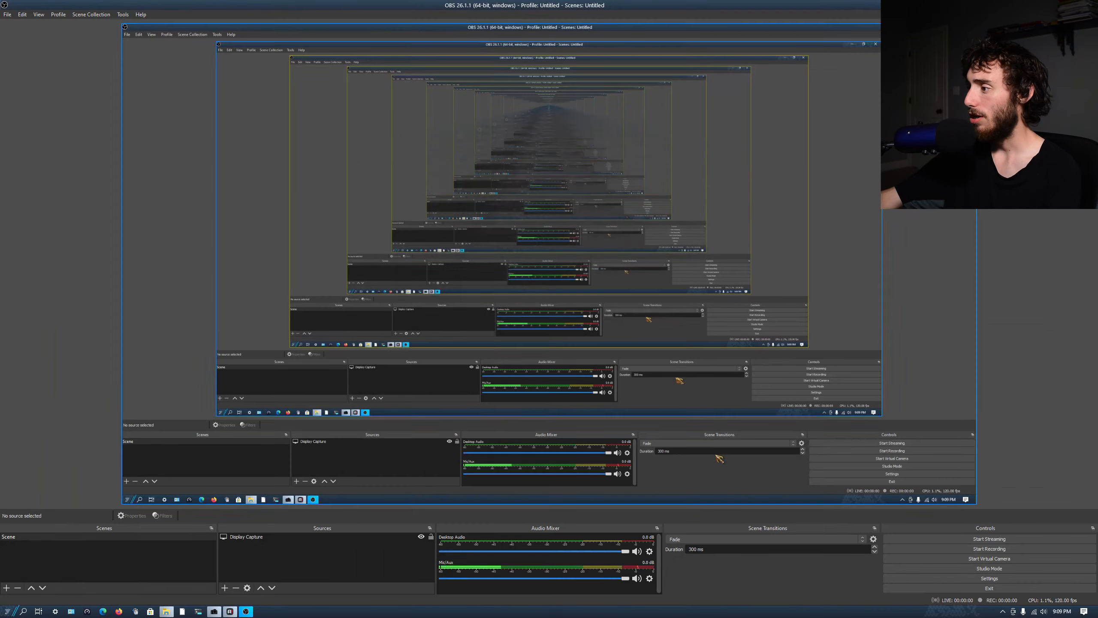
# Step: Exit OBS and go to the %appdata% folder in File Explorer
pyautogui.click(967, 590)
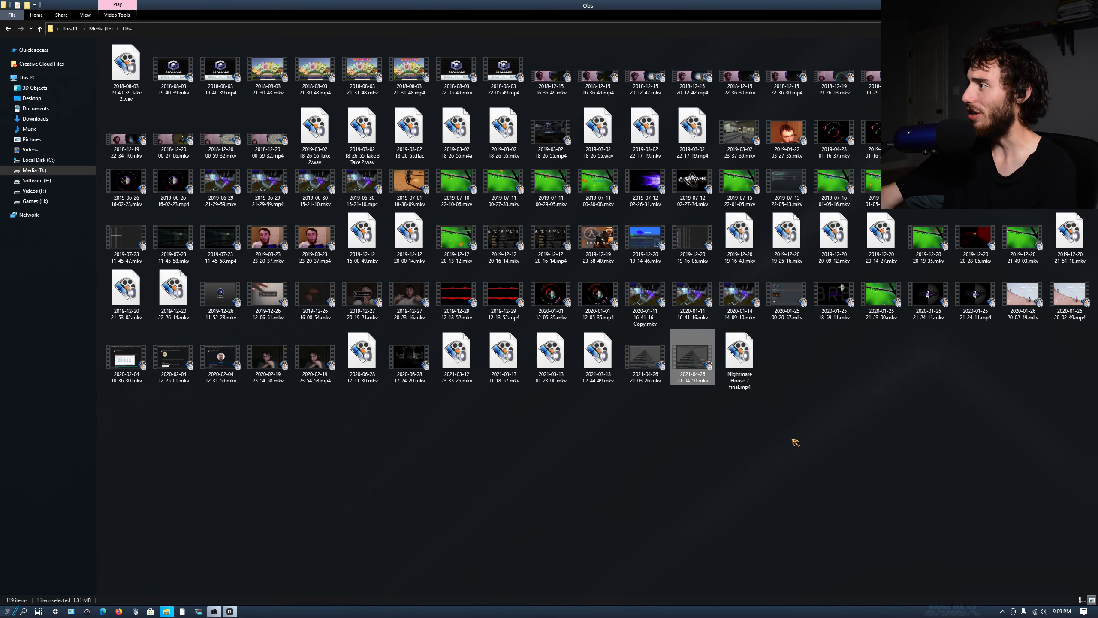
pyautogui.click(1011, 363)
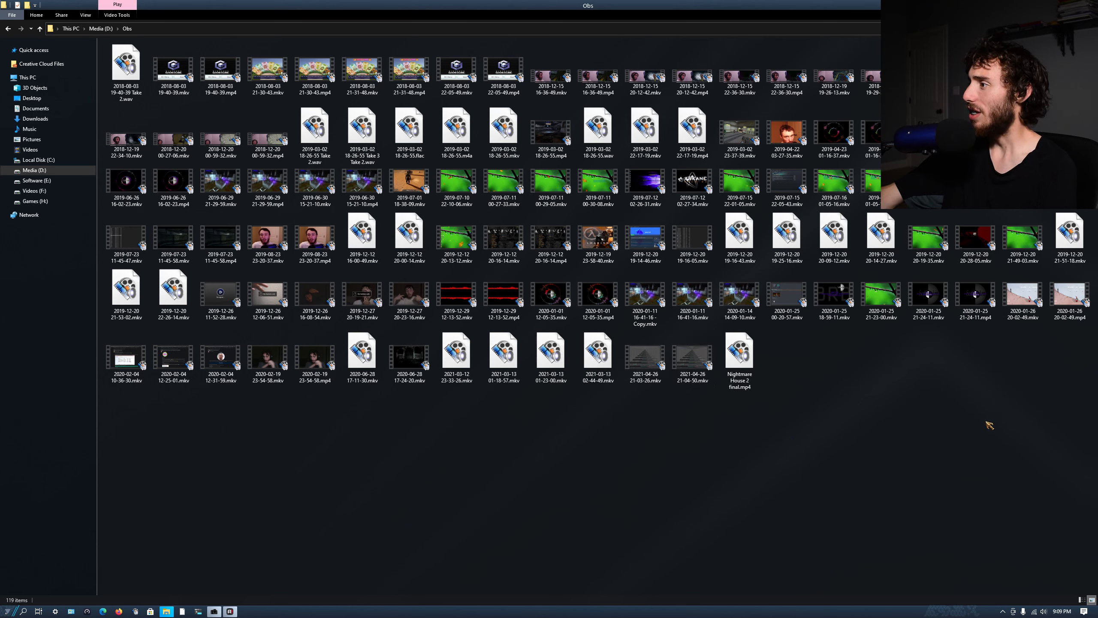
pyautogui.click(262, 27)
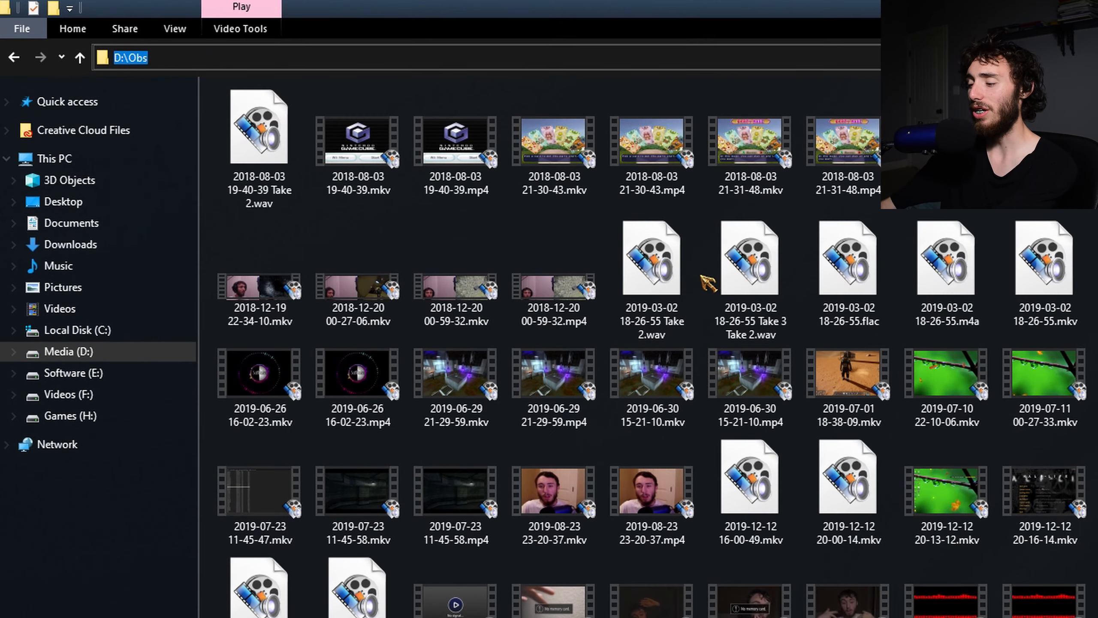
pyautogui.press('BackSpace')
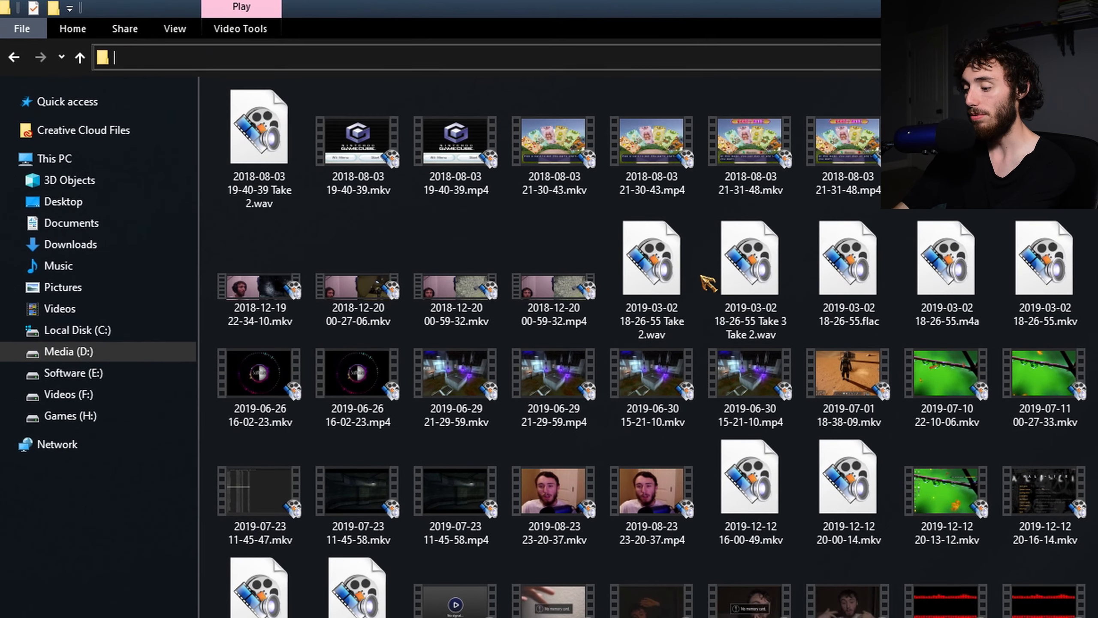
pyautogui.write('%appdata')
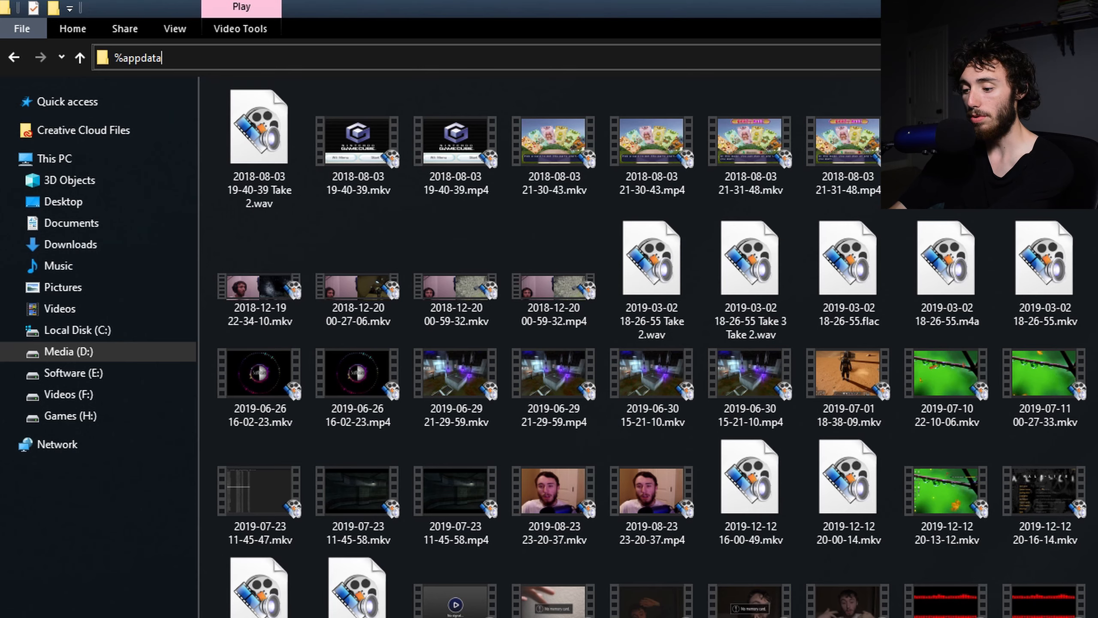
pyautogui.write('%')
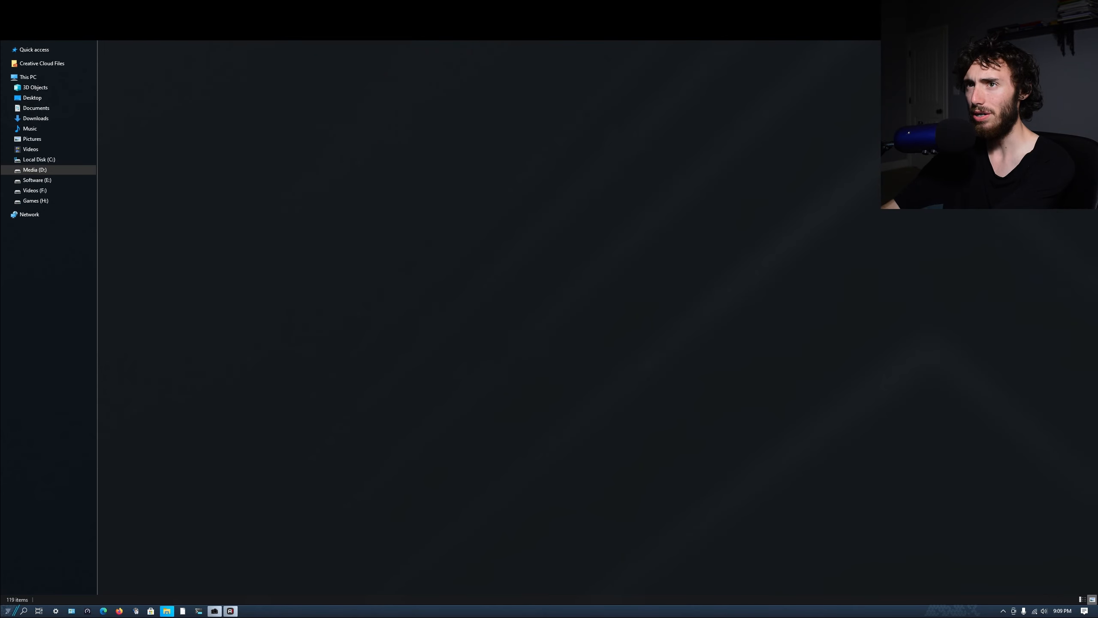
pyautogui.press('Return')
# Step: Find the obs-studio folder in the application data list and open it
pyautogui.scroll(-6, 186, 260)
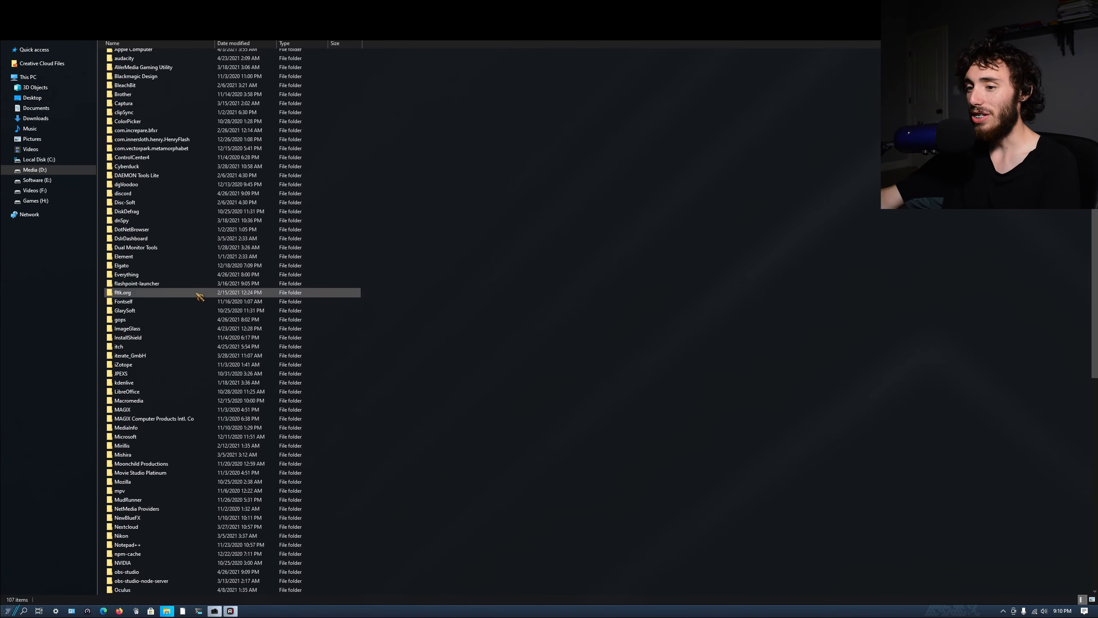
pyautogui.click(115, 463)
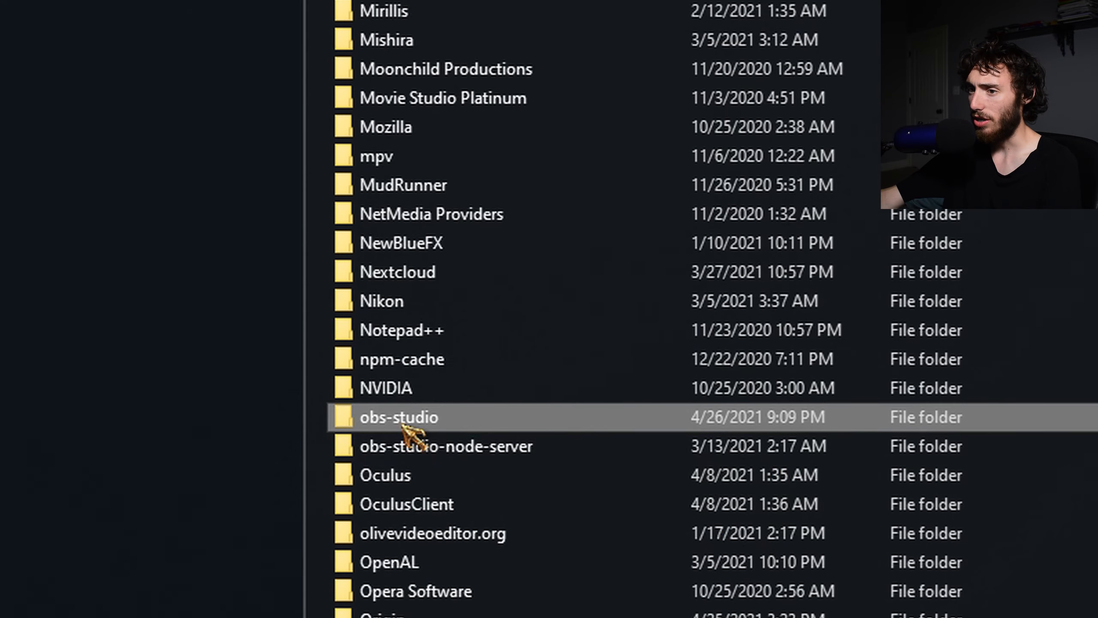
pyautogui.doubleClick(404, 295)
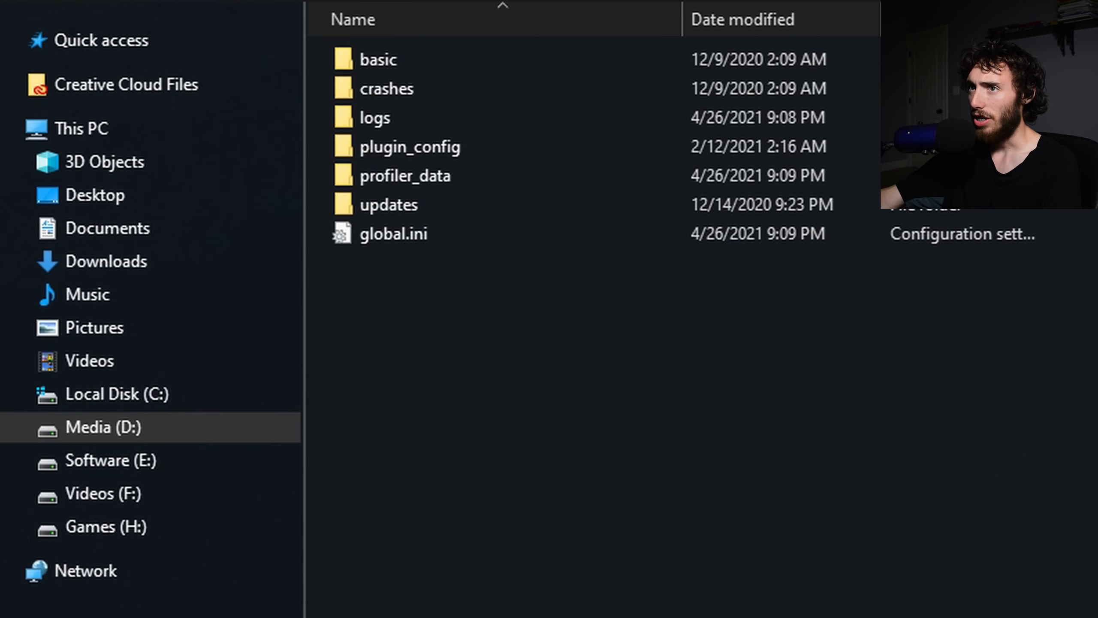
pyautogui.click(394, 233)
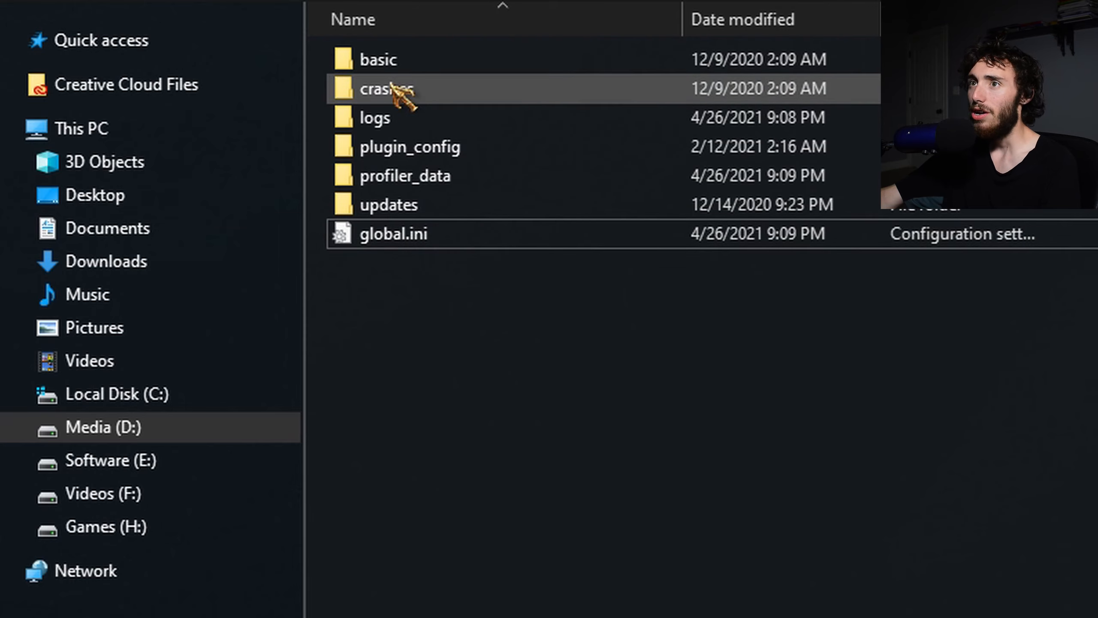
# Step: Go through the basic folder down to the profile's files and open its basic configuration file in Notepad++
pyautogui.doubleClick(441, 69)
pyautogui.doubleClick(441, 68)
pyautogui.doubleClick(441, 67)
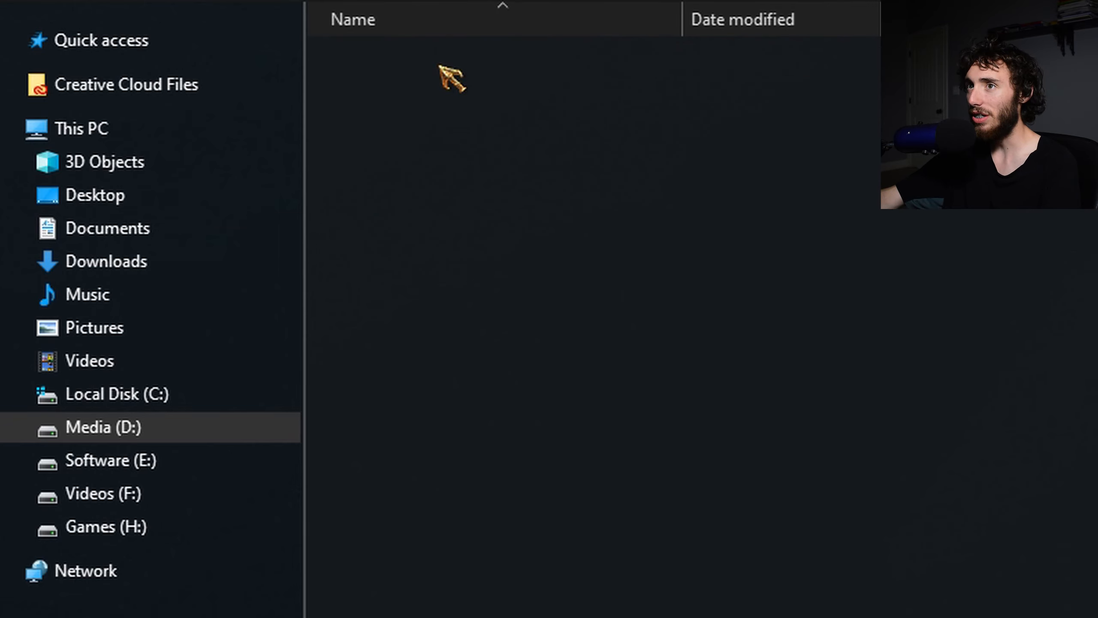
pyautogui.rightClick(400, 55)
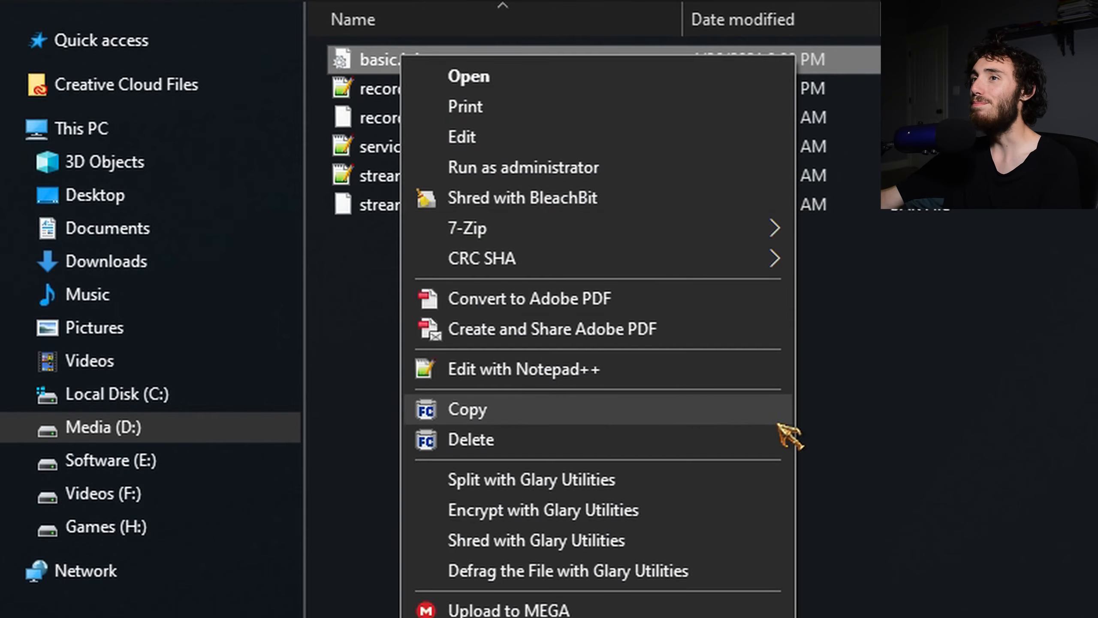
pyautogui.click(553, 373)
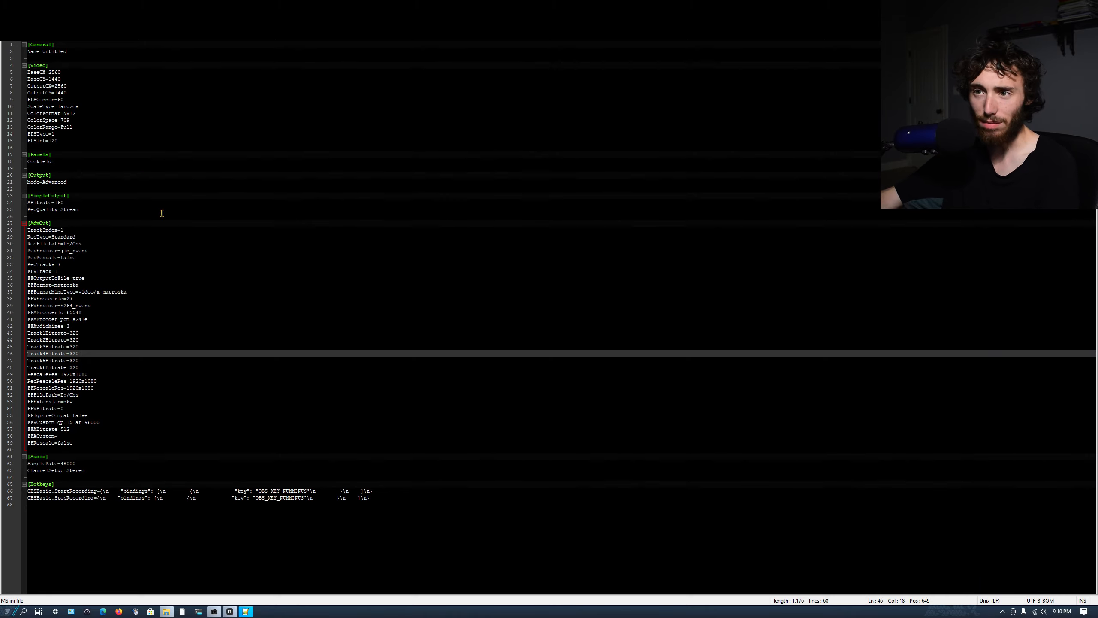
# Step: Examine the [Video] section of the configuration file, focusing on the FPSCommon, FPSType and FPSInt entries
pyautogui.click(115, 85)
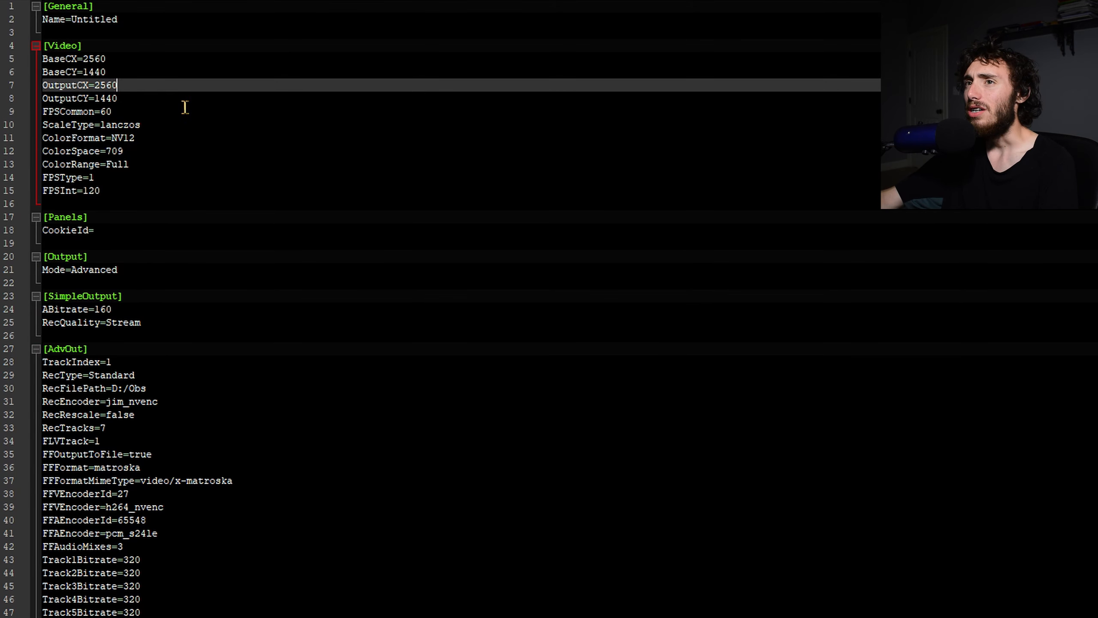
pyautogui.click(108, 177)
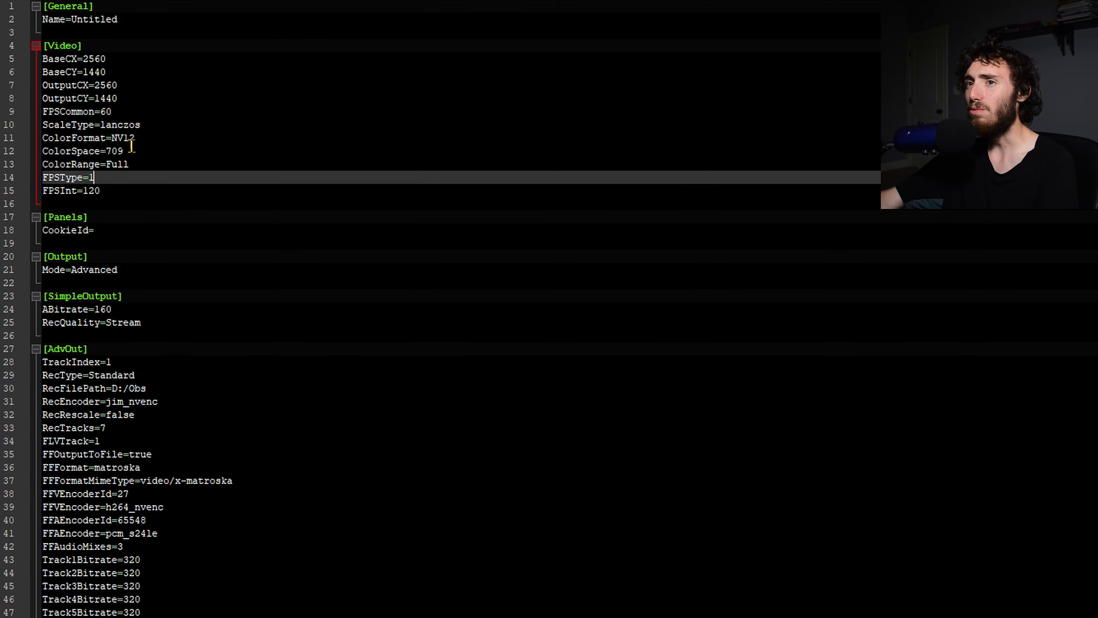
pyautogui.click(128, 111)
pyautogui.click(122, 47)
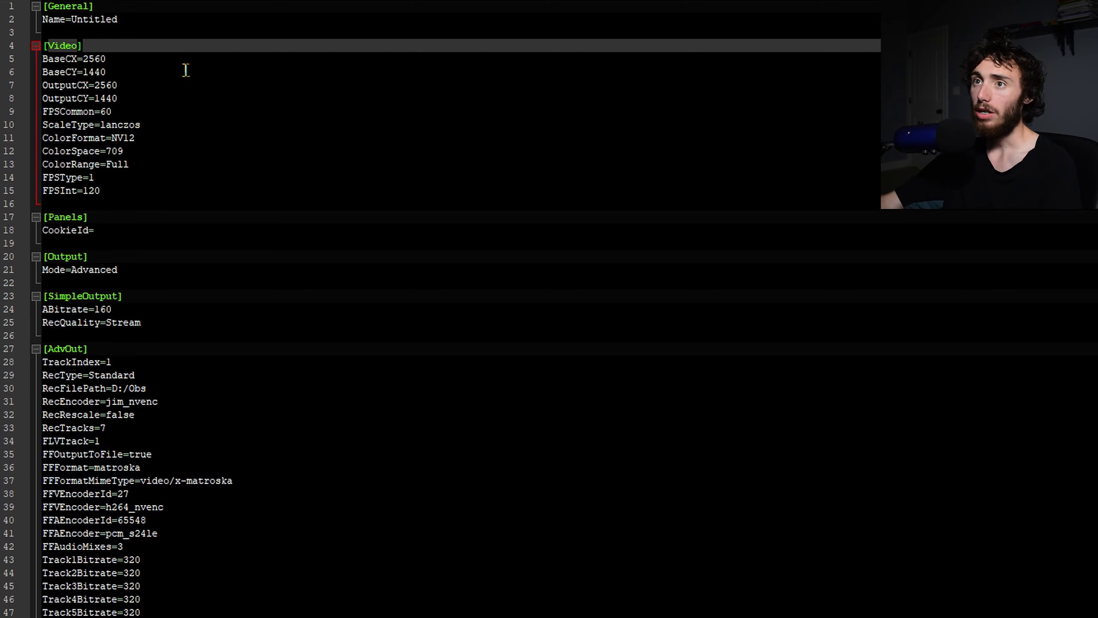
pyautogui.click(202, 115)
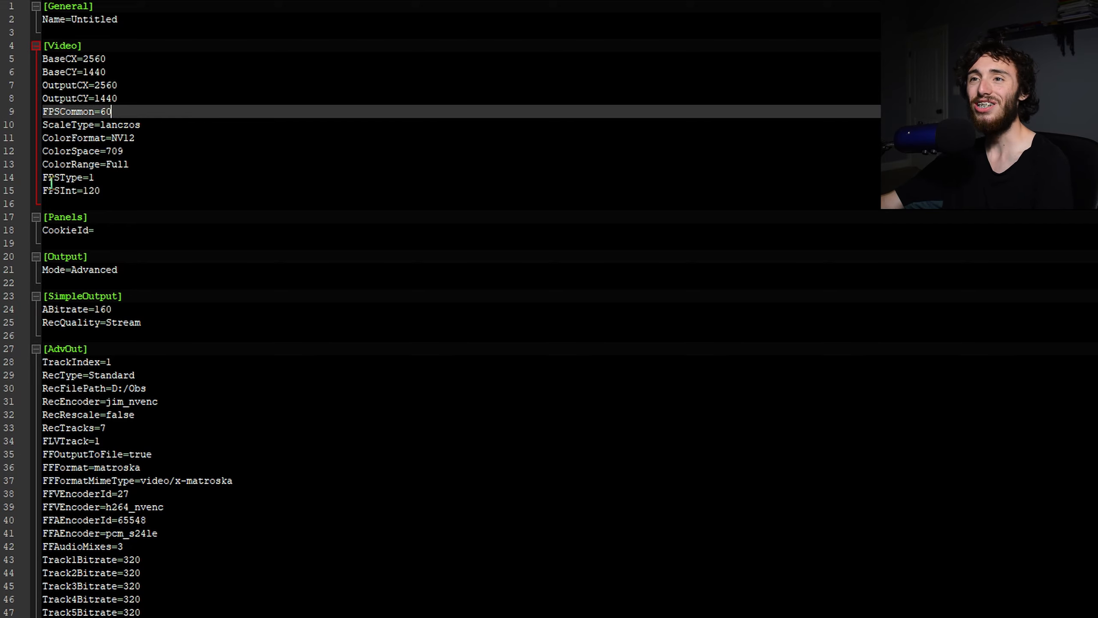
pyautogui.click(65, 177)
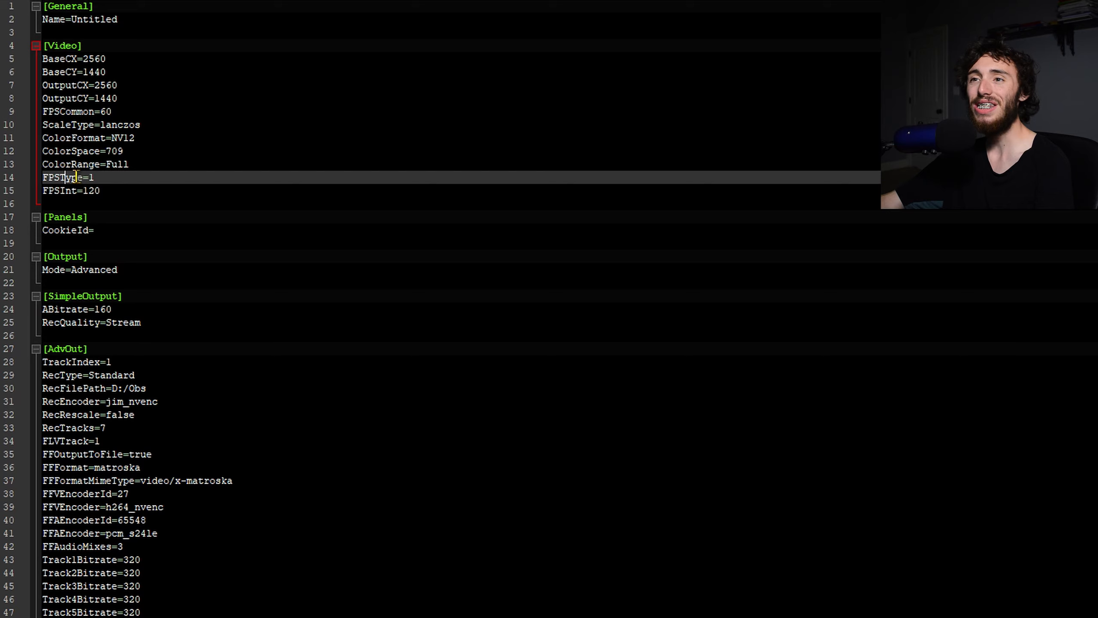
pyautogui.click(103, 175)
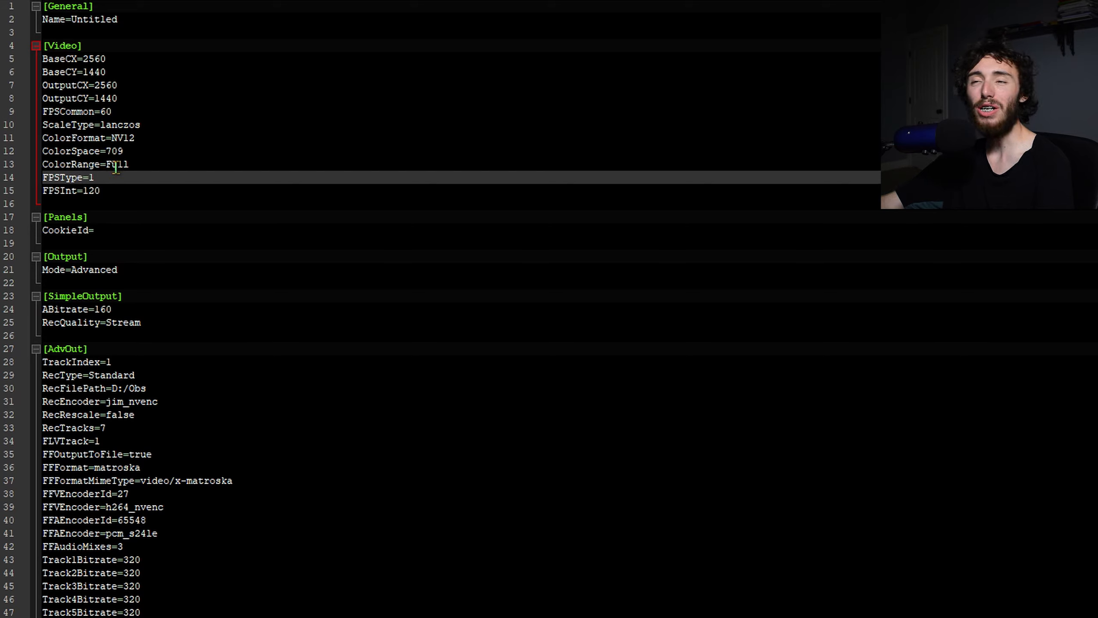
pyautogui.click(104, 112)
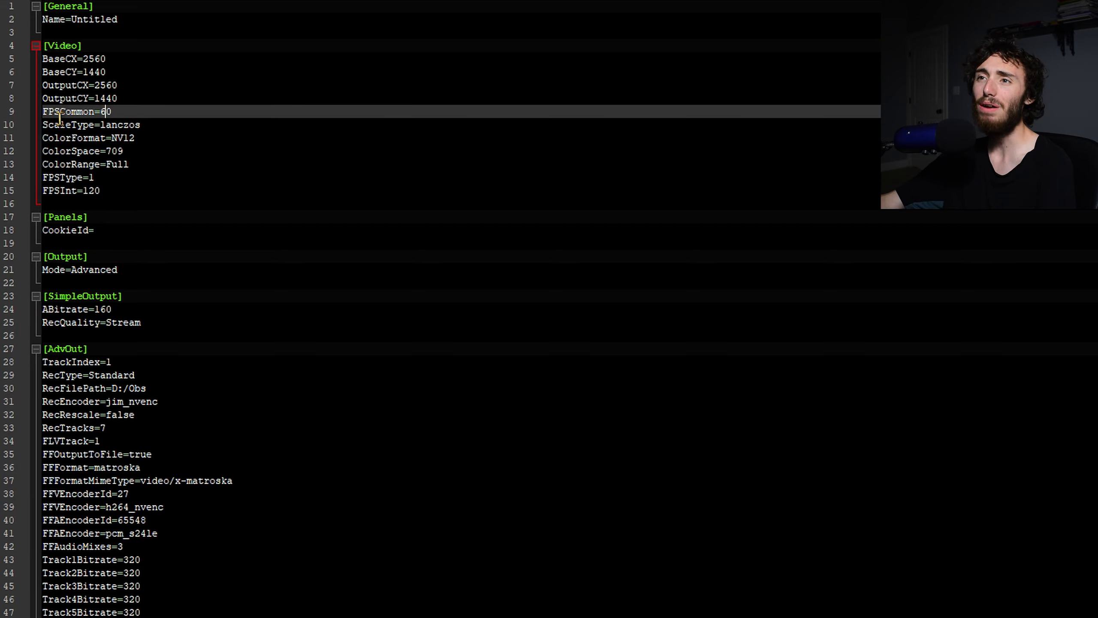
pyautogui.click(63, 120)
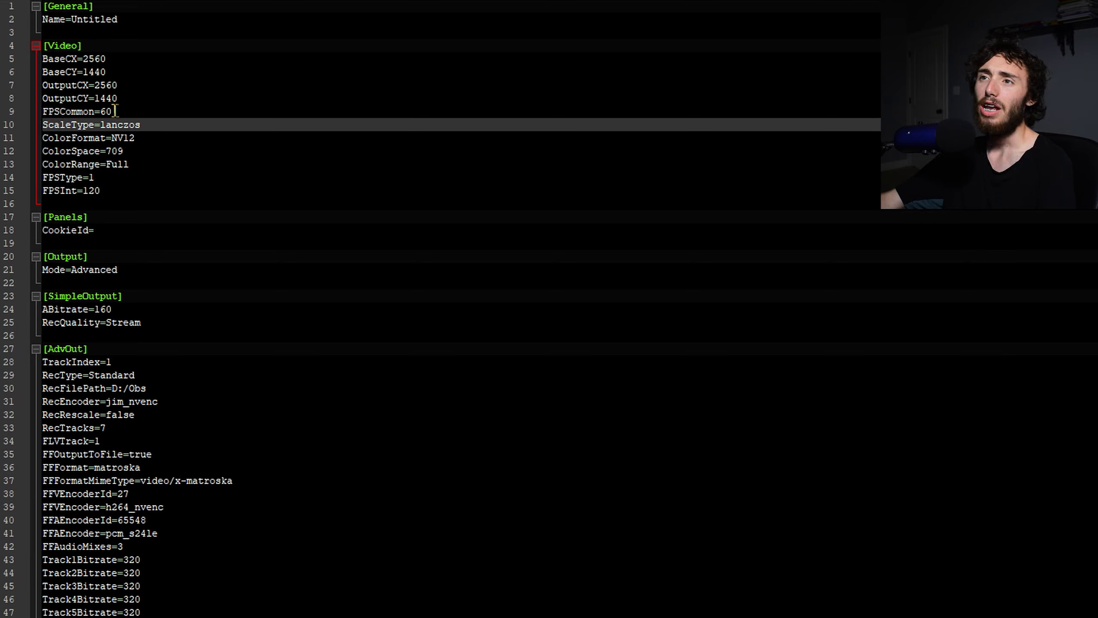
pyautogui.moveTo(113, 111); pyautogui.dragTo(134, 98)
pyautogui.click(129, 110)
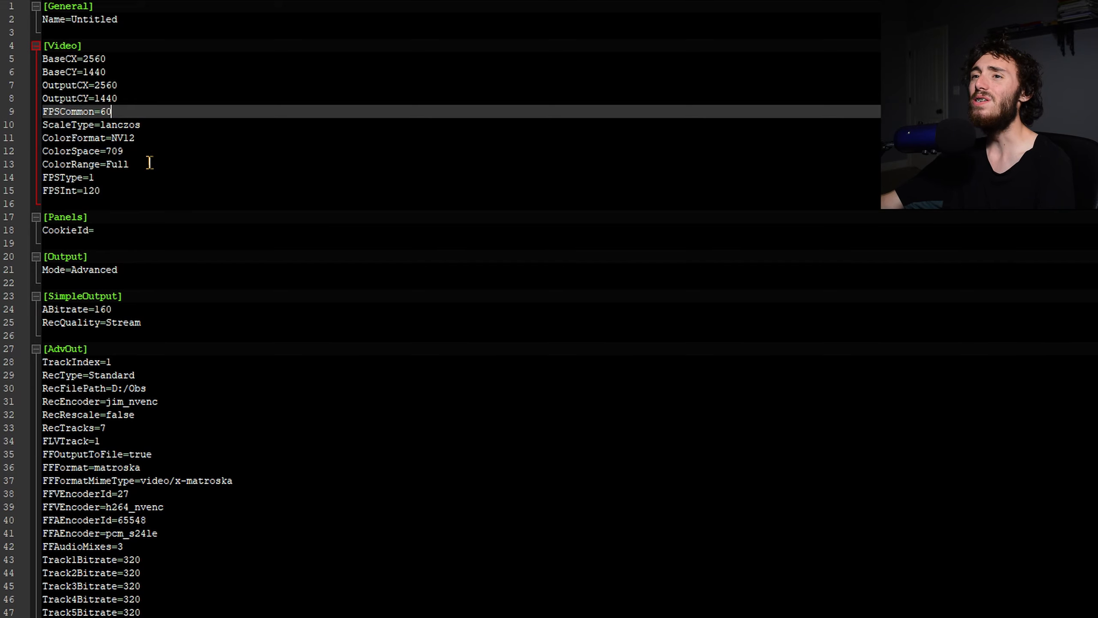
pyautogui.moveTo(43, 192); pyautogui.dragTo(99, 193)
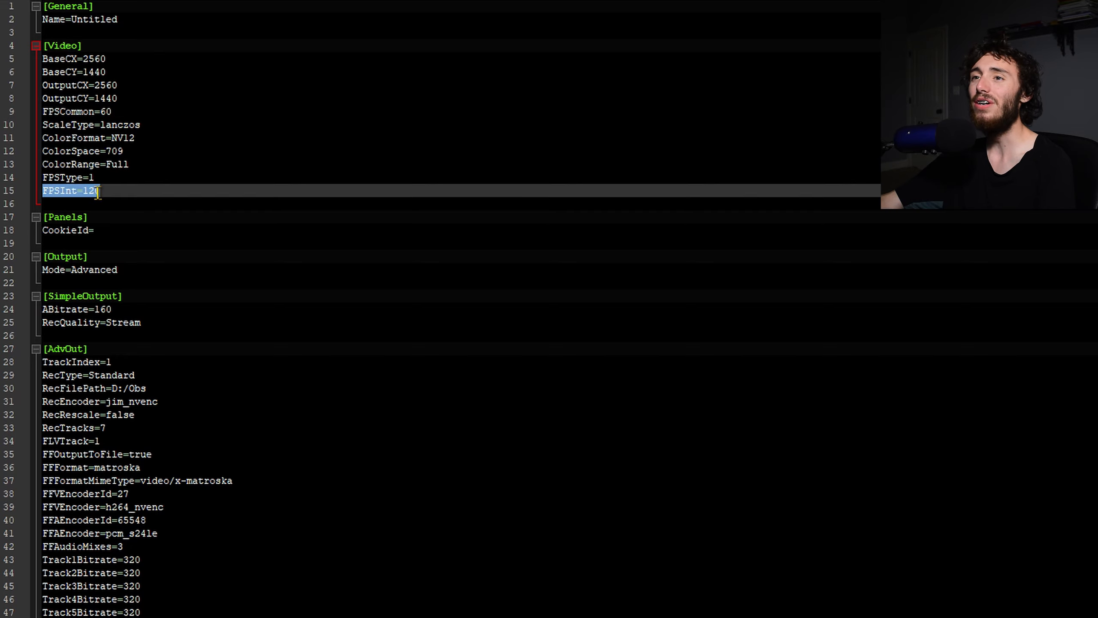